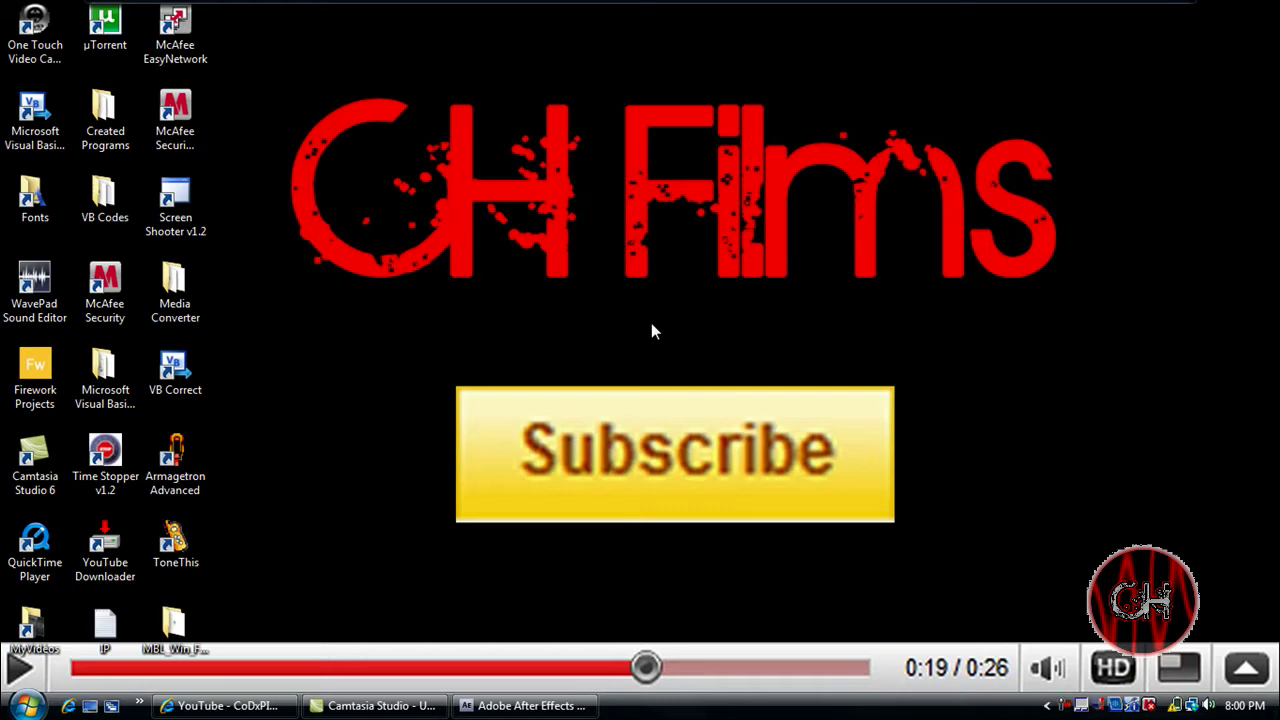
# - Import the recent Camo.wmv footage and drag it to the Timeline to create a Camo composition
pyautogui.click(530, 706)
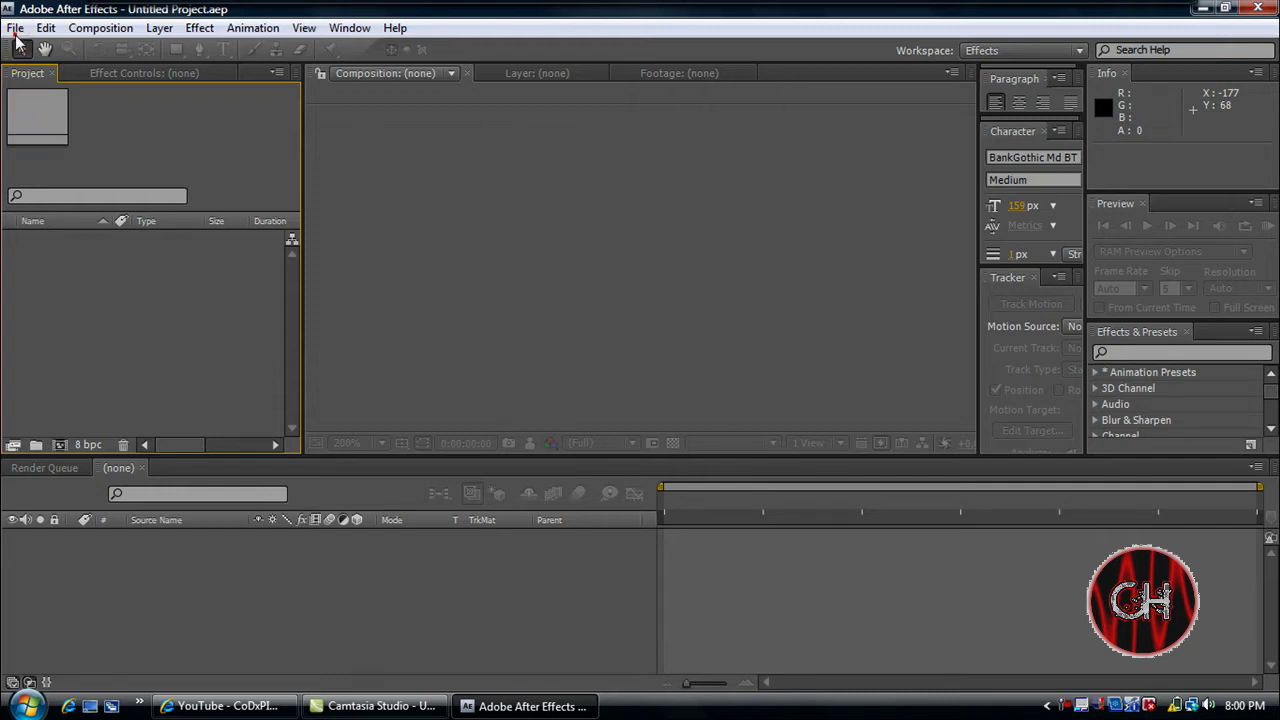
pyautogui.click(15, 28)
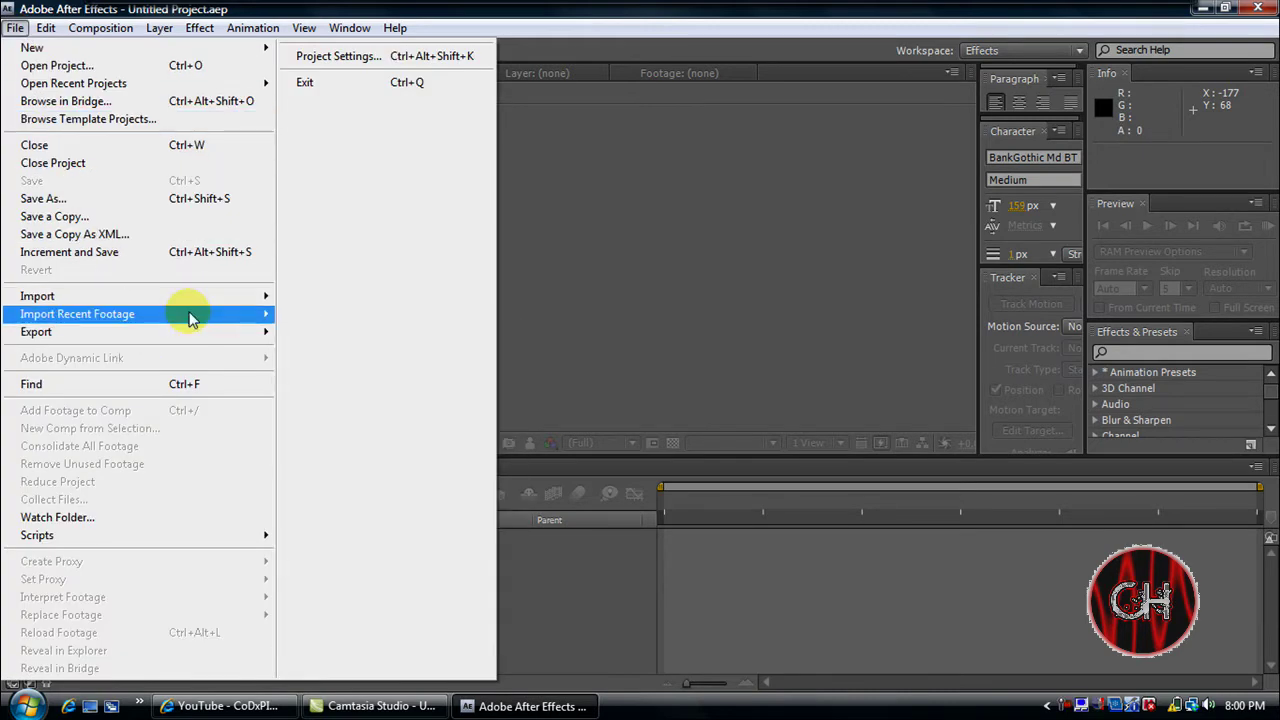
pyautogui.moveTo(192, 318)
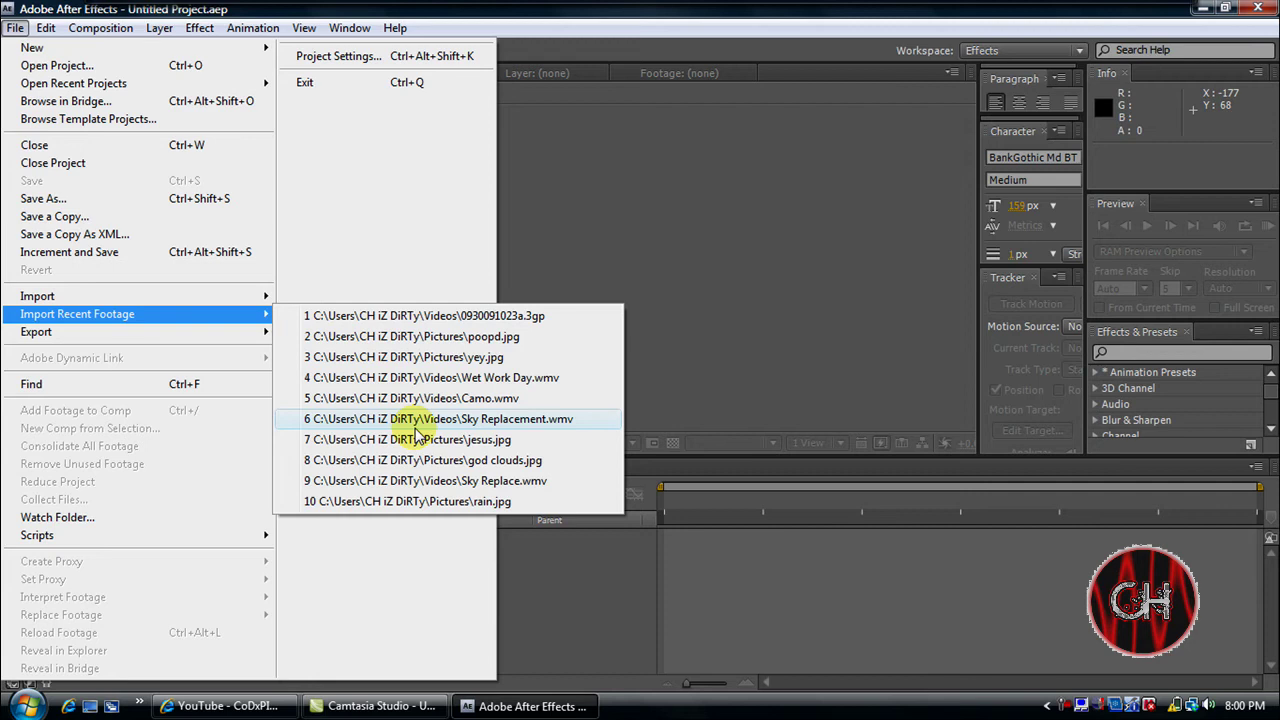
pyautogui.click(417, 398)
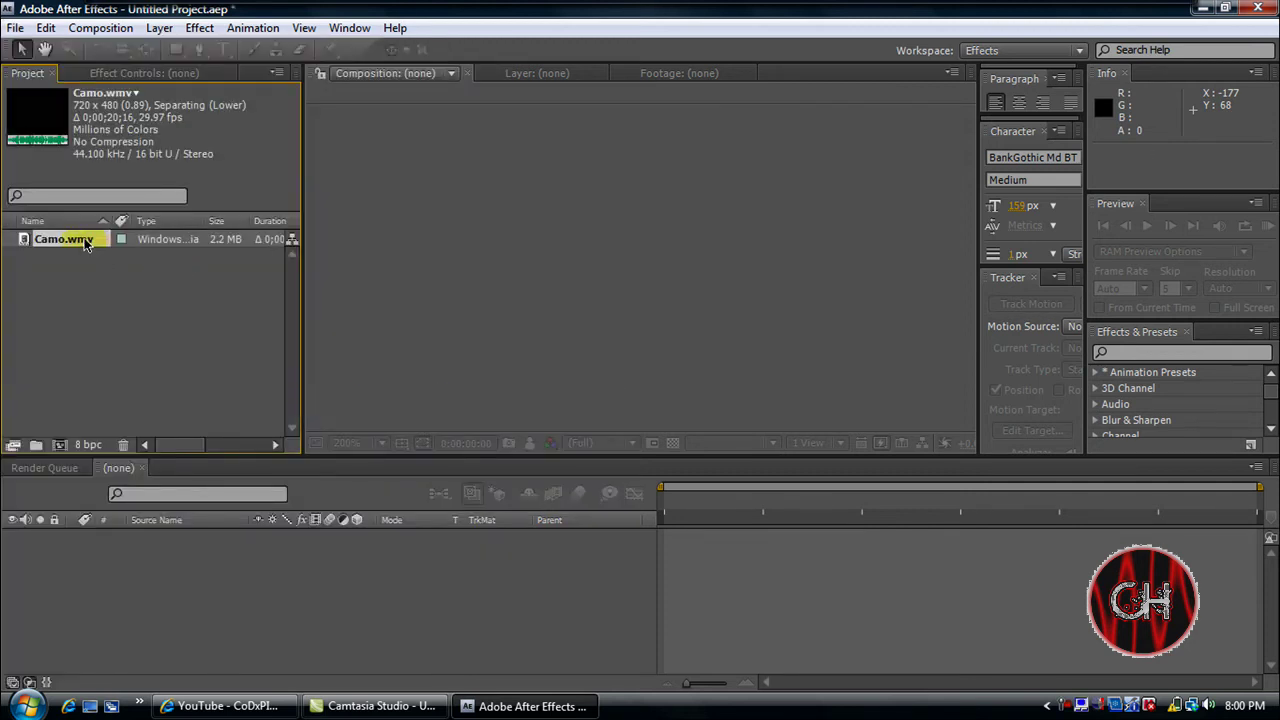
pyautogui.moveTo(86, 243); pyautogui.dragTo(116, 545)
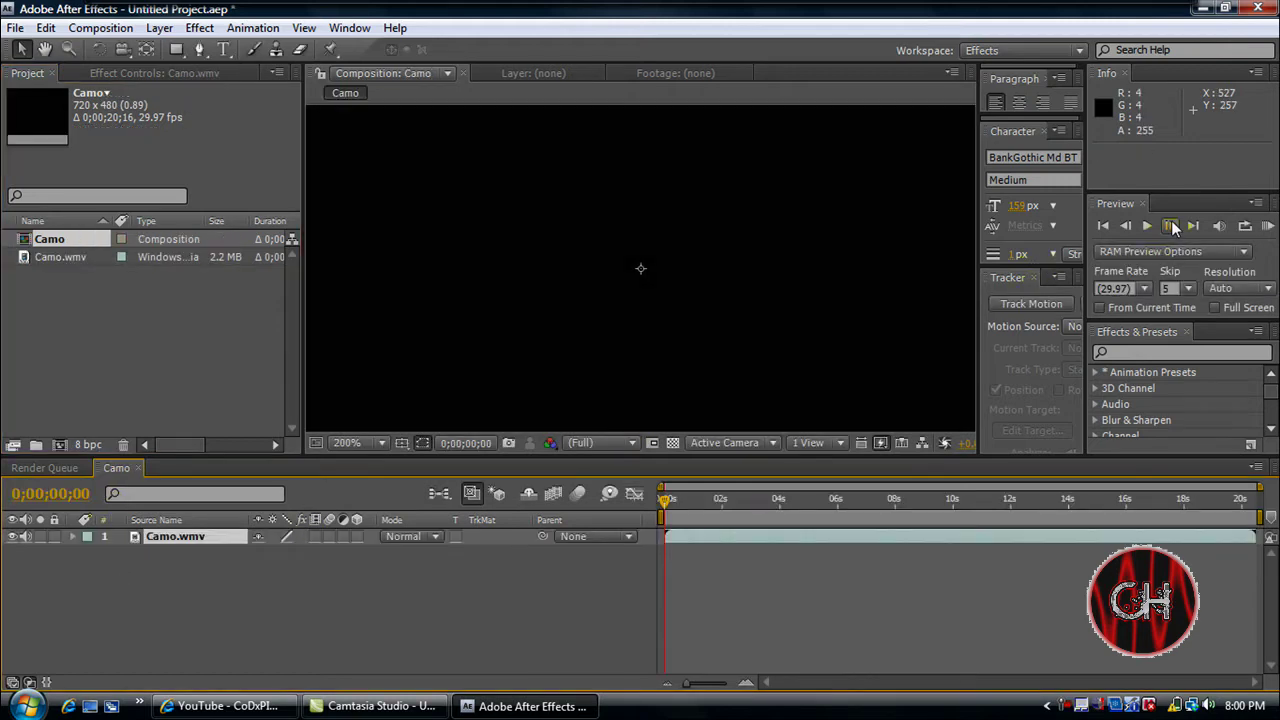
# - Step the clip to frame 10 and set the viewer magnification to Fit
pyautogui.click(1172, 228)
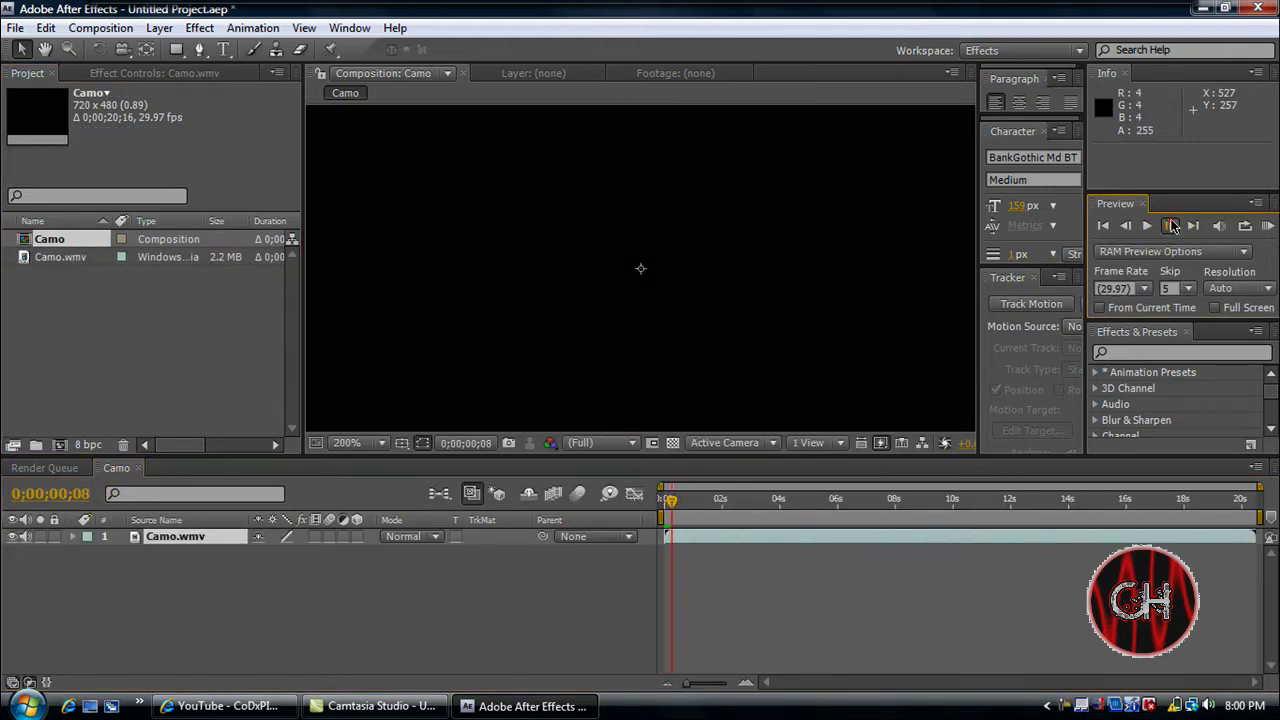
pyautogui.click(1172, 228)
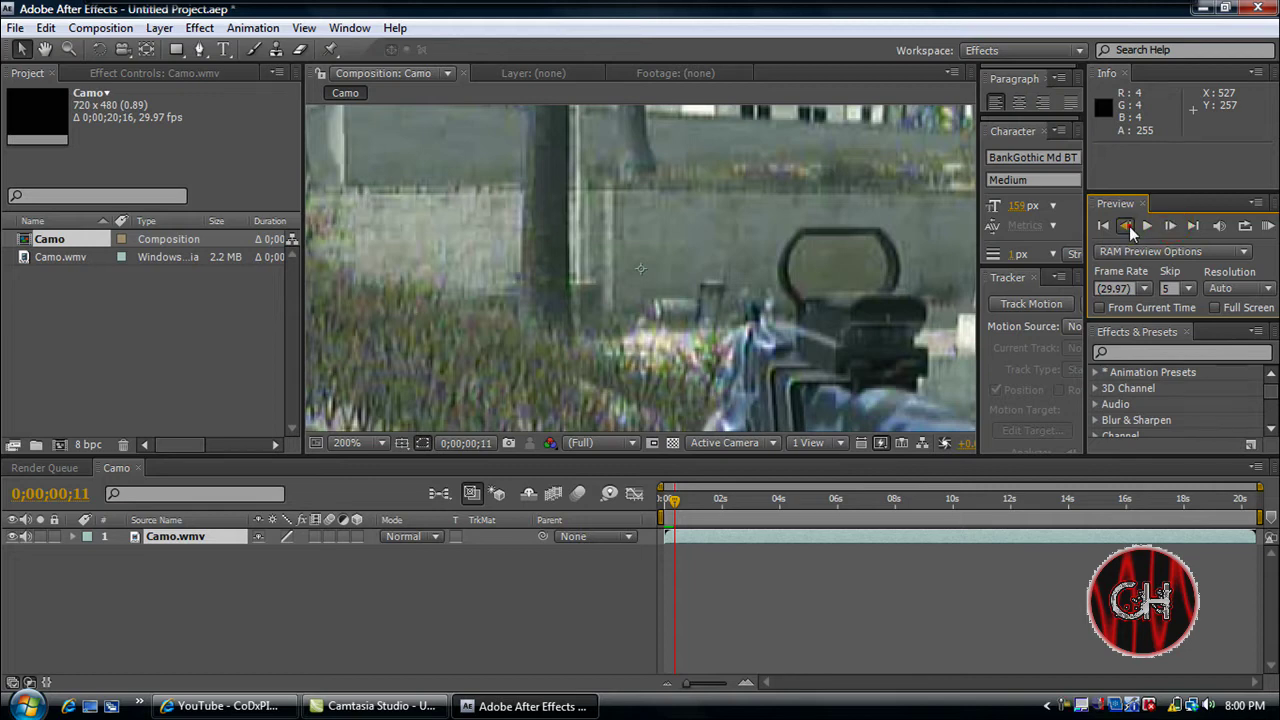
pyautogui.click(1127, 227)
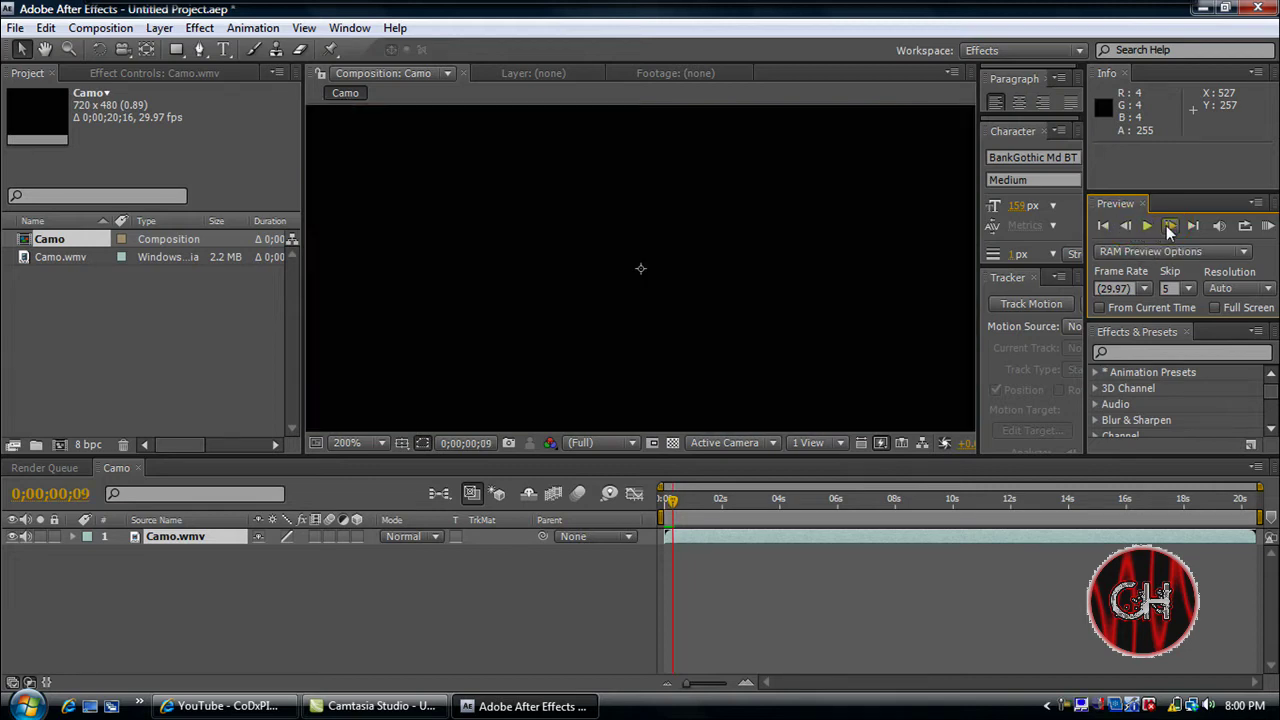
pyautogui.click(1172, 226)
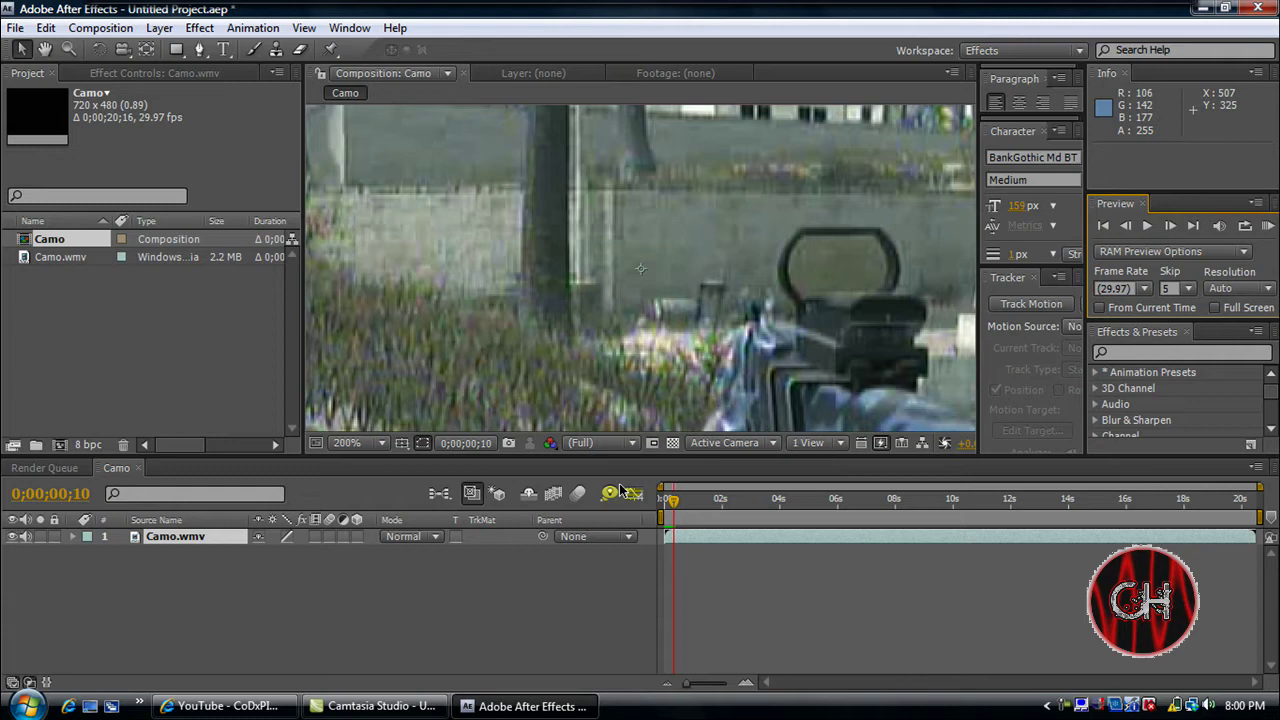
pyautogui.click(381, 443)
pyautogui.click(374, 126)
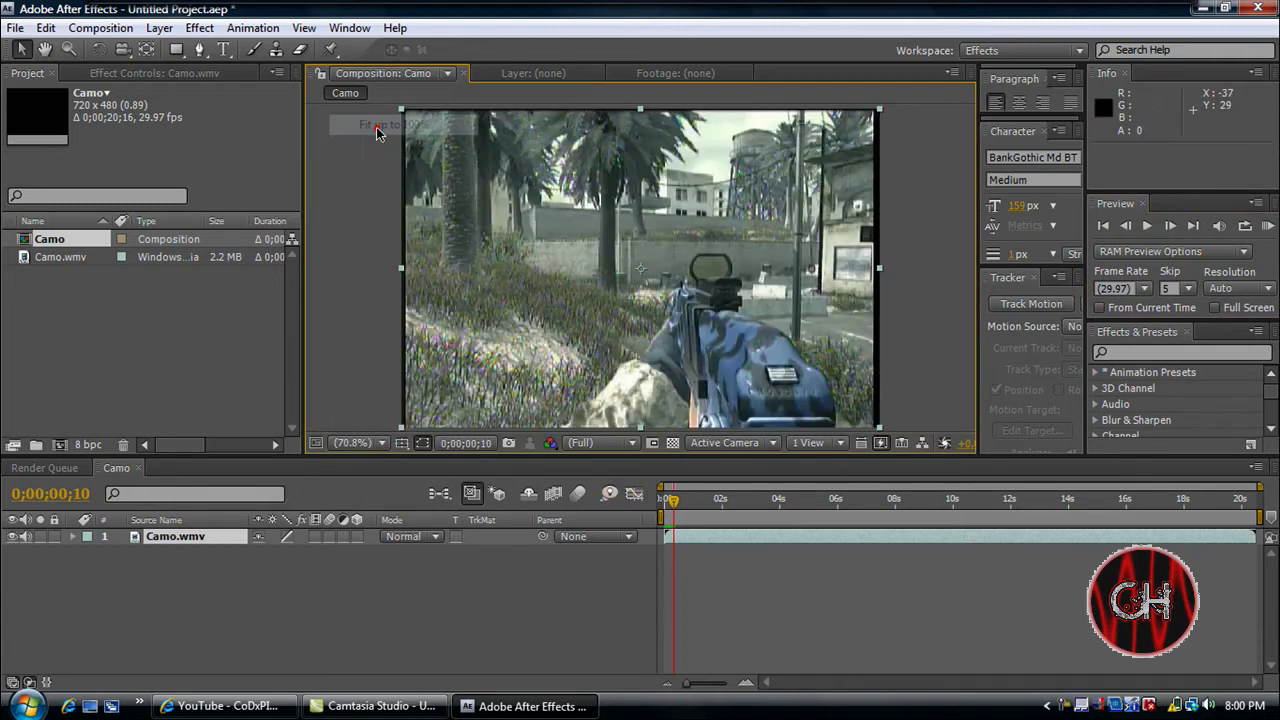
# - Apply Effect > Color Correction > Change to Color to the Camo.wmv layer
pyautogui.click(199, 28)
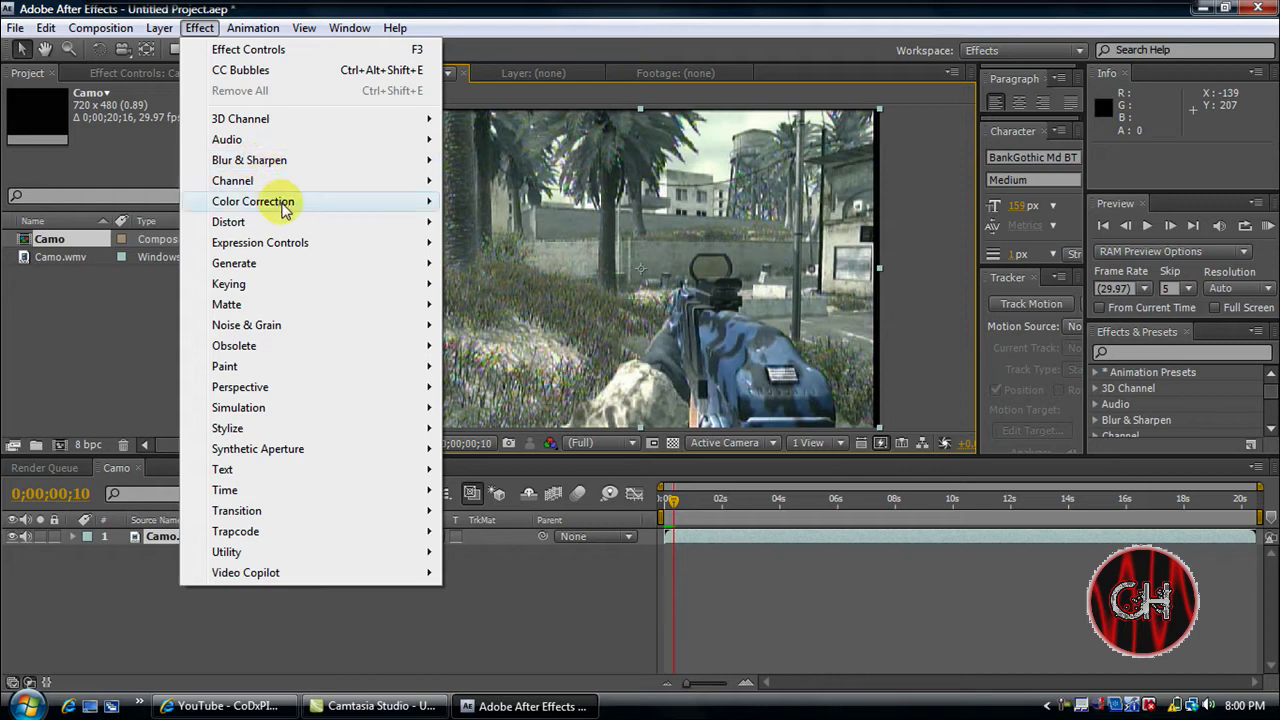
pyautogui.moveTo(403, 206)
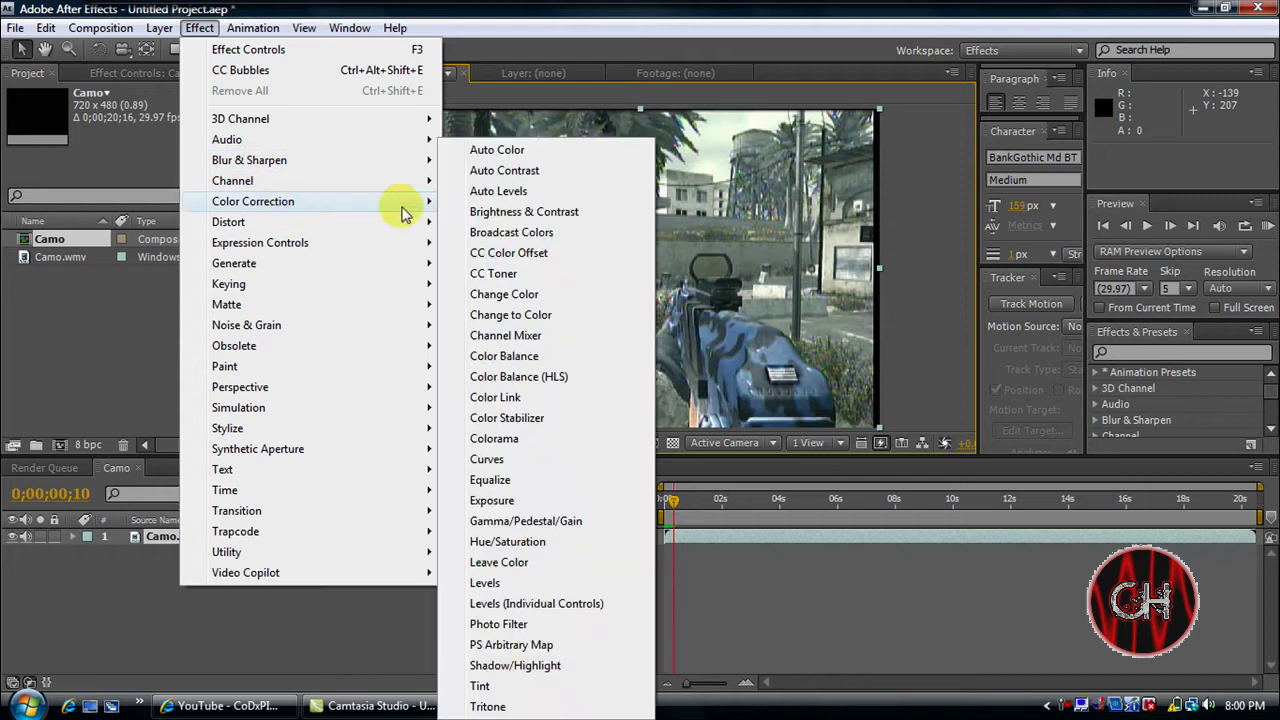
pyautogui.click(525, 316)
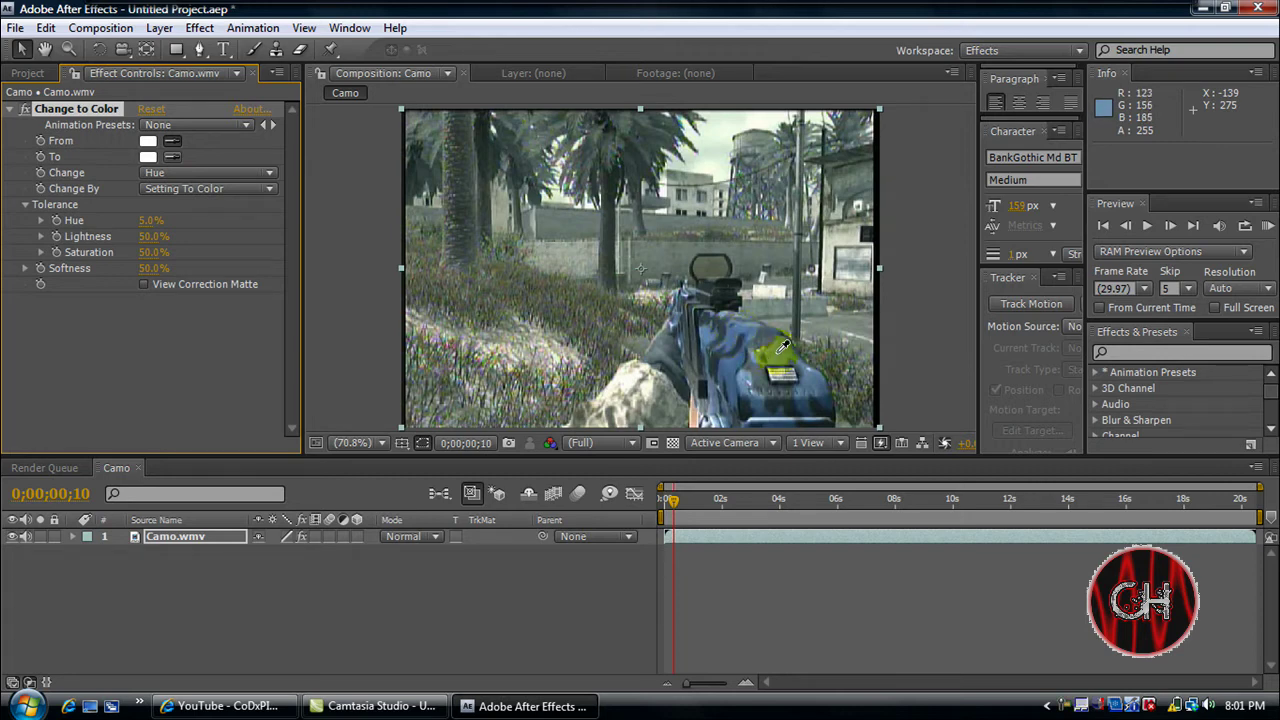
# - Set Change to Color's From to the gun's sampled blue and To to green
pyautogui.click(780, 347)
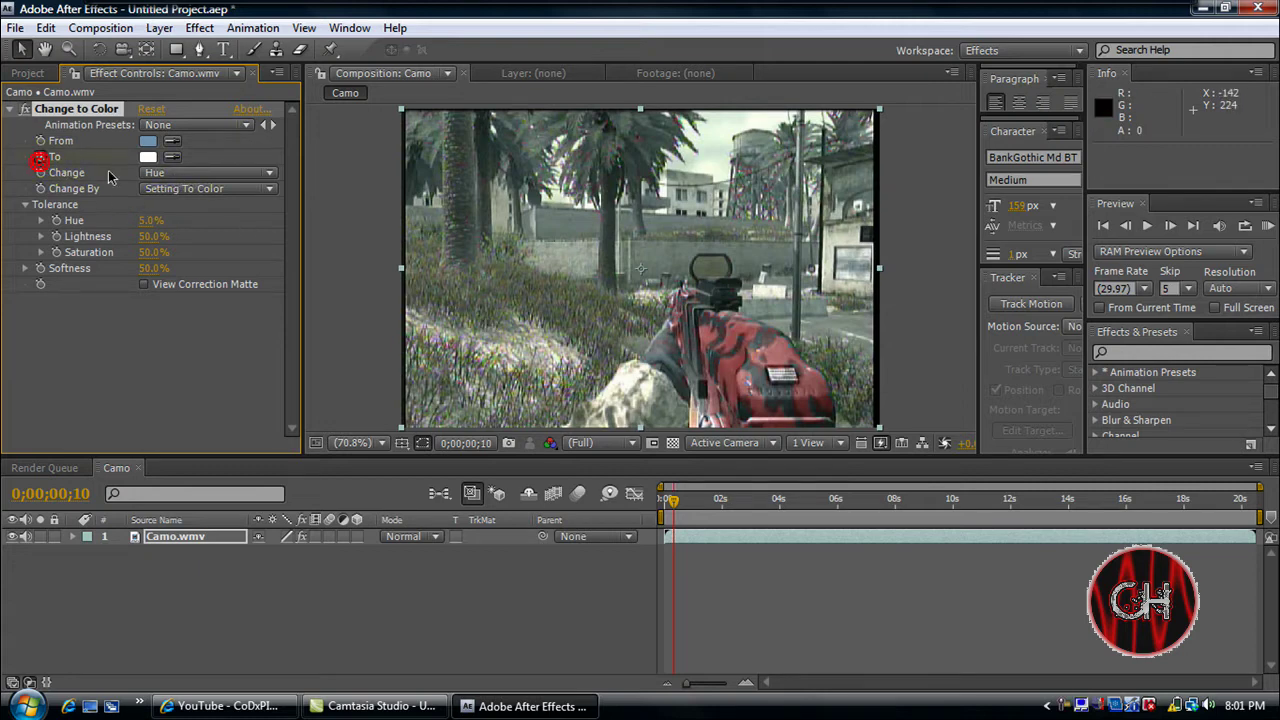
pyautogui.click(172, 158)
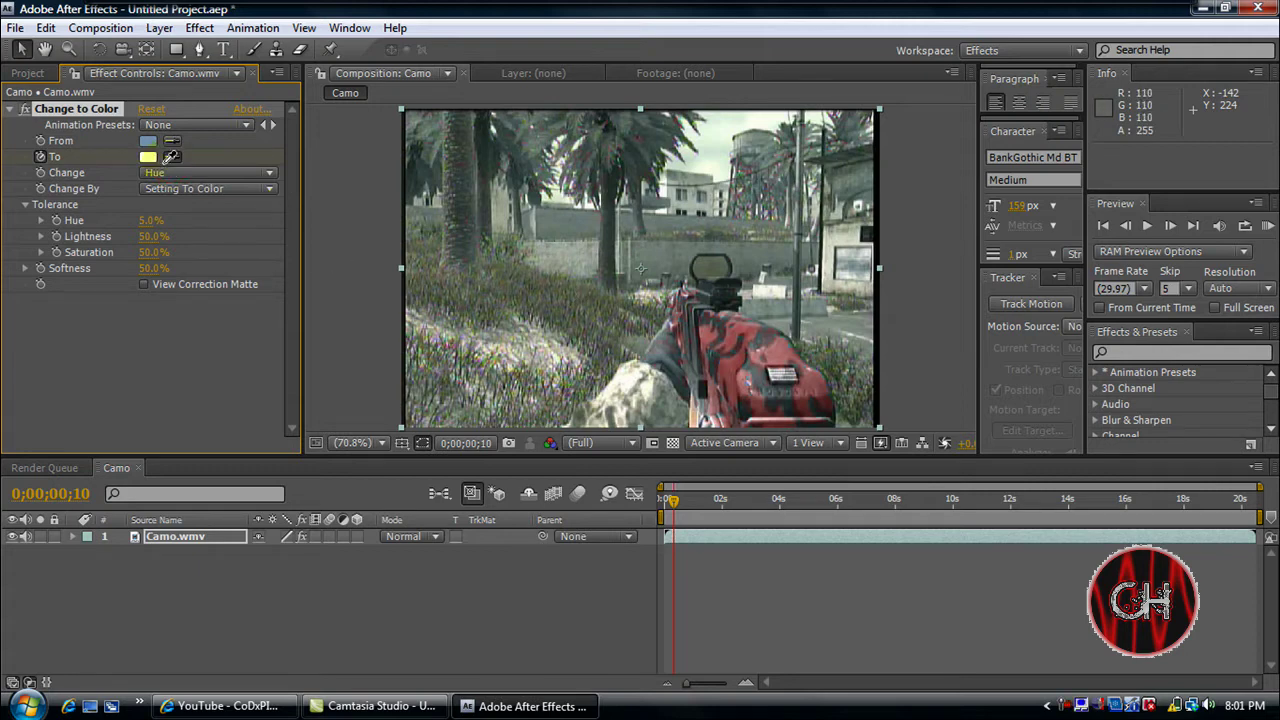
pyautogui.click(148, 157)
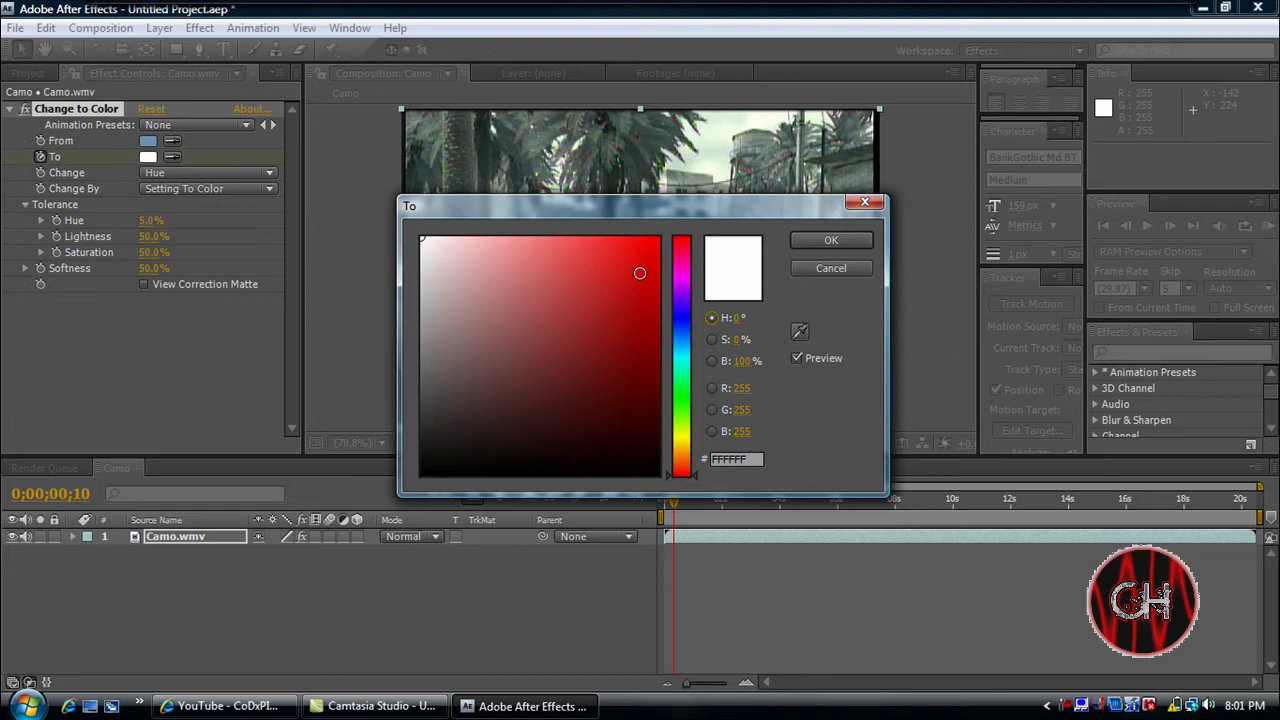
pyautogui.click(683, 390)
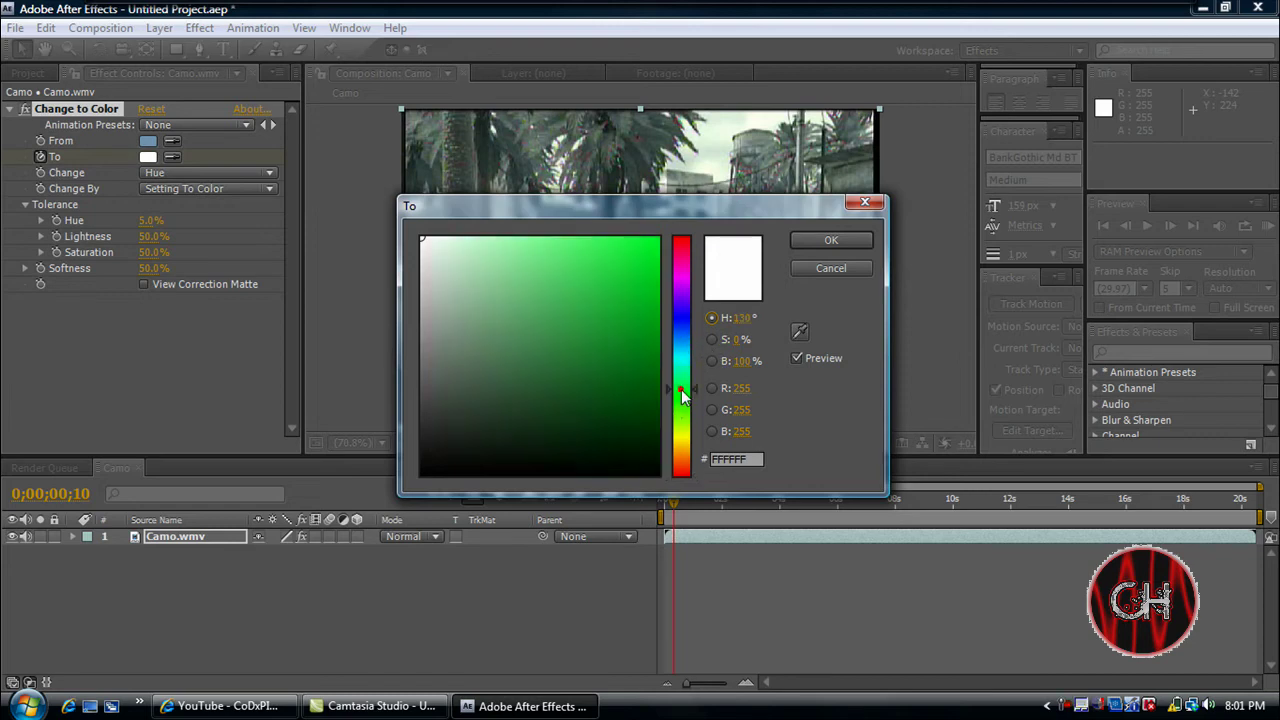
pyautogui.click(634, 314)
pyautogui.click(862, 243)
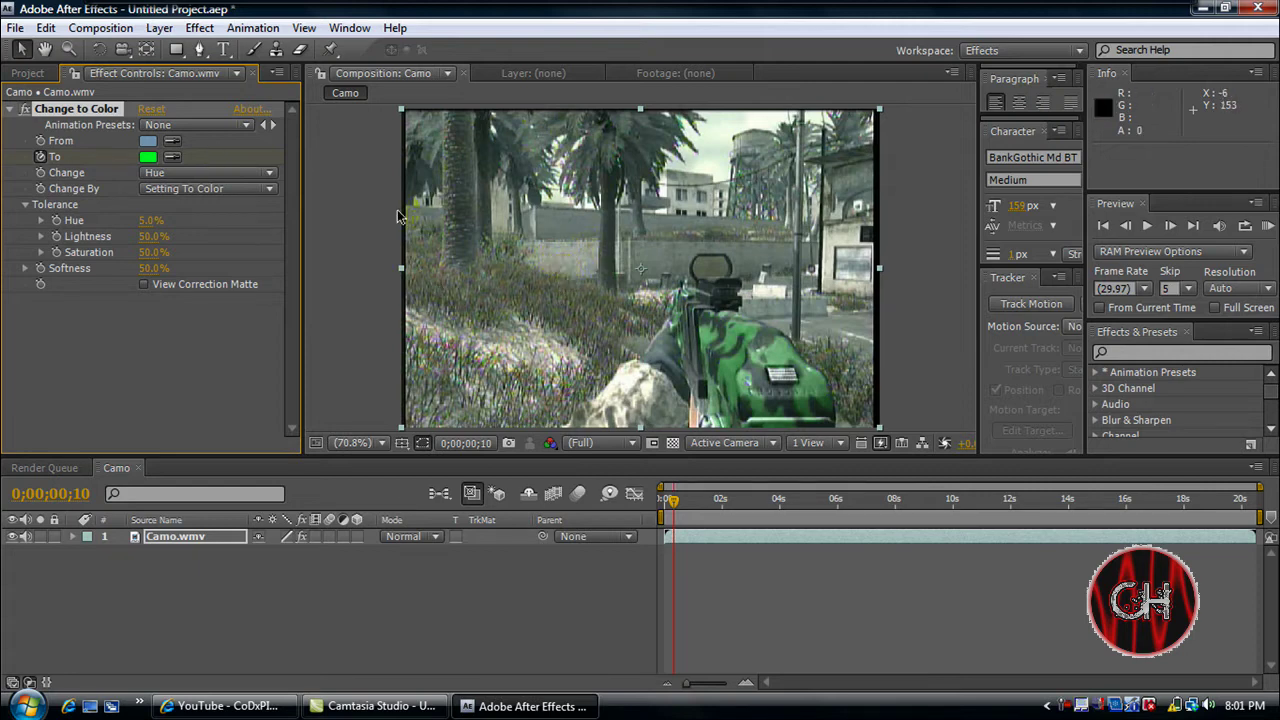
# - Undo the green recolor and Change to Color effect, then reselect the Camo.wmv layer
pyautogui.hotkey('ctrl', 'z')
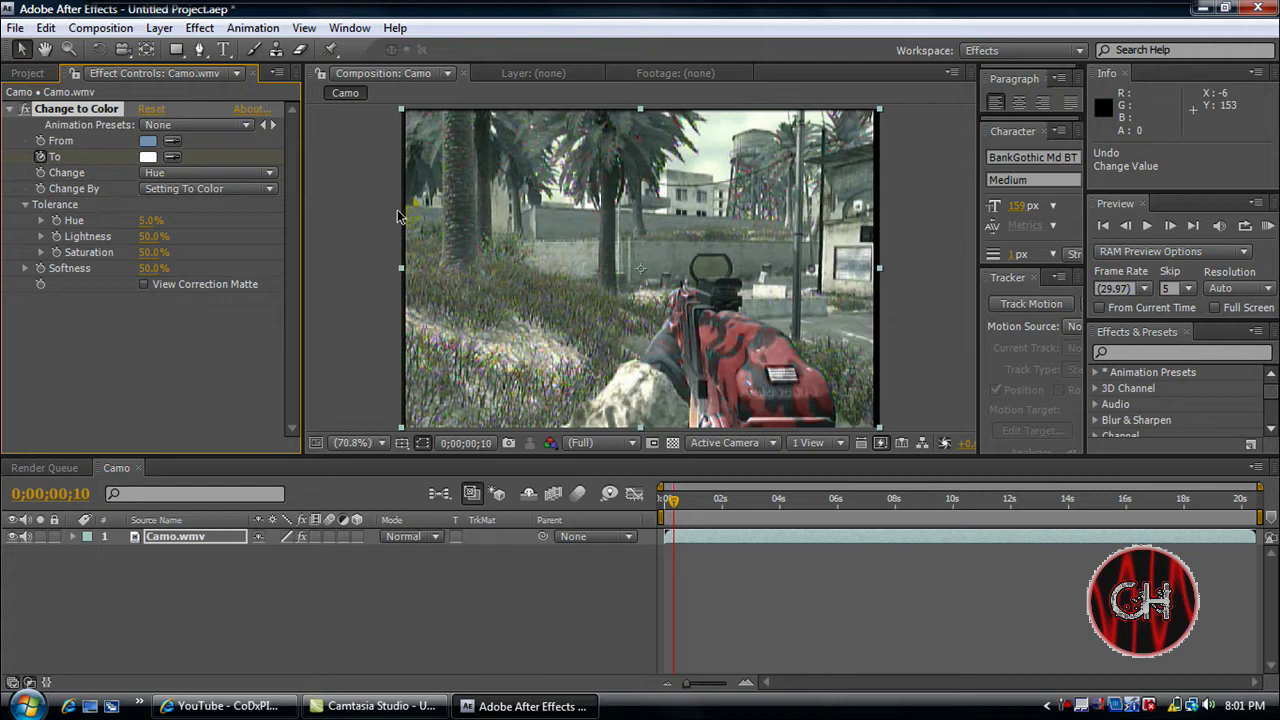
pyautogui.hotkey('ctrl', 'z')
pyautogui.hotkey('ctrl', 'z')
pyautogui.hotkey('ctrl', 'z')
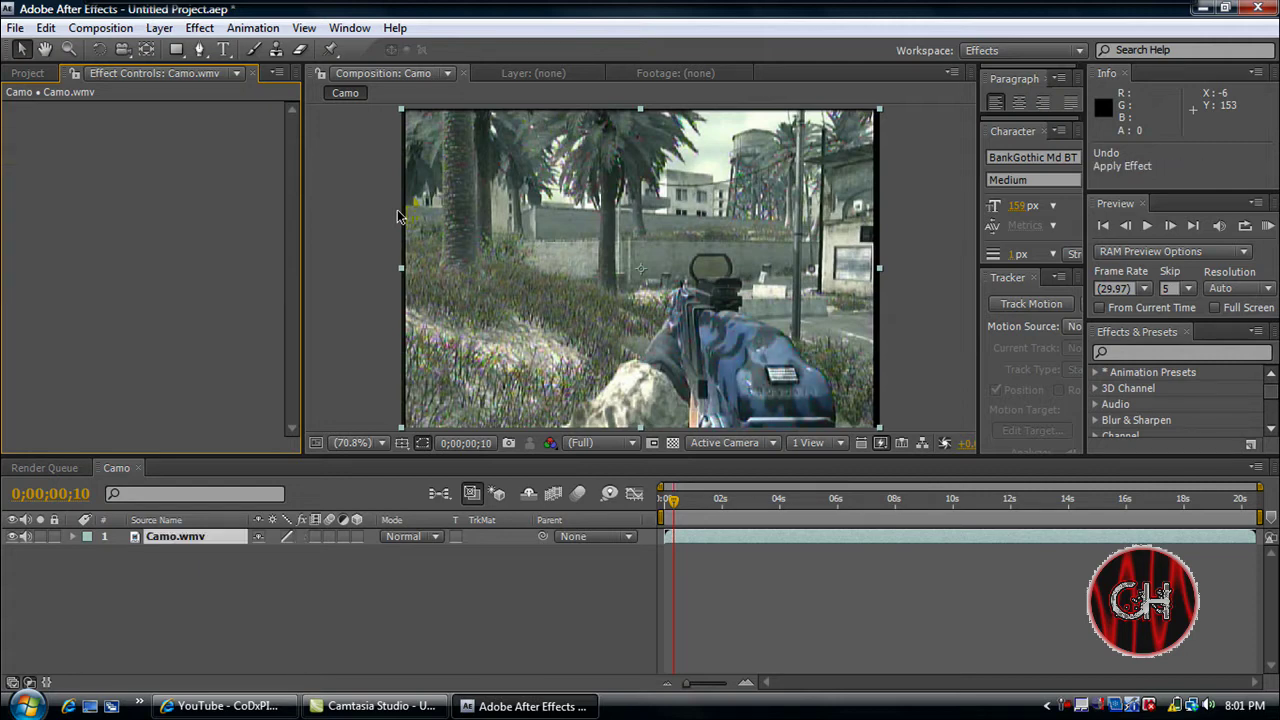
pyautogui.click(52, 76)
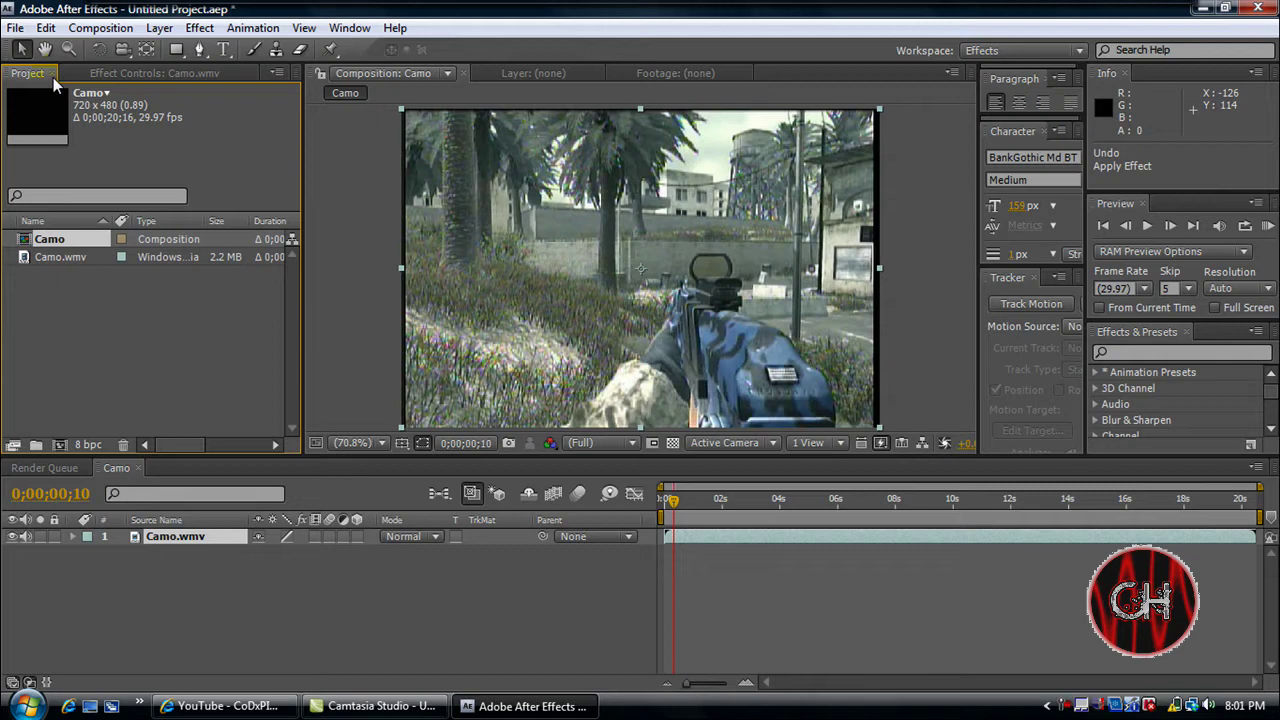
pyautogui.click(70, 74)
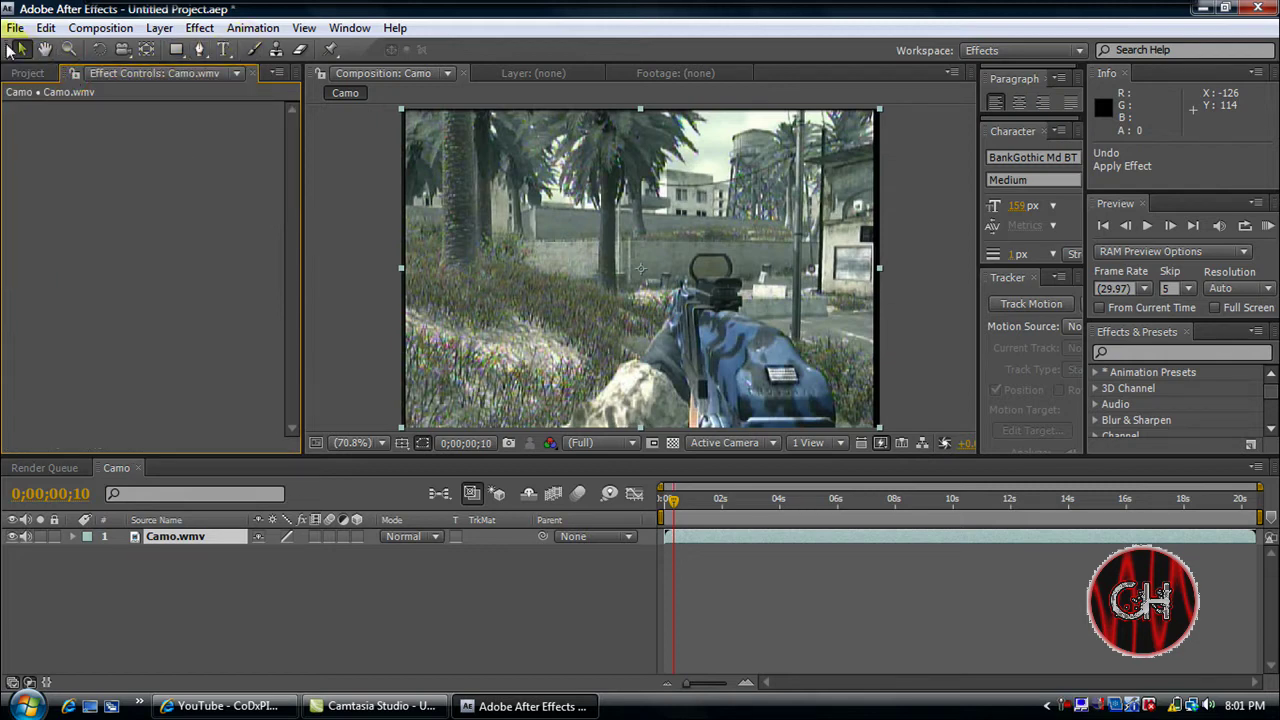
pyautogui.click(28, 72)
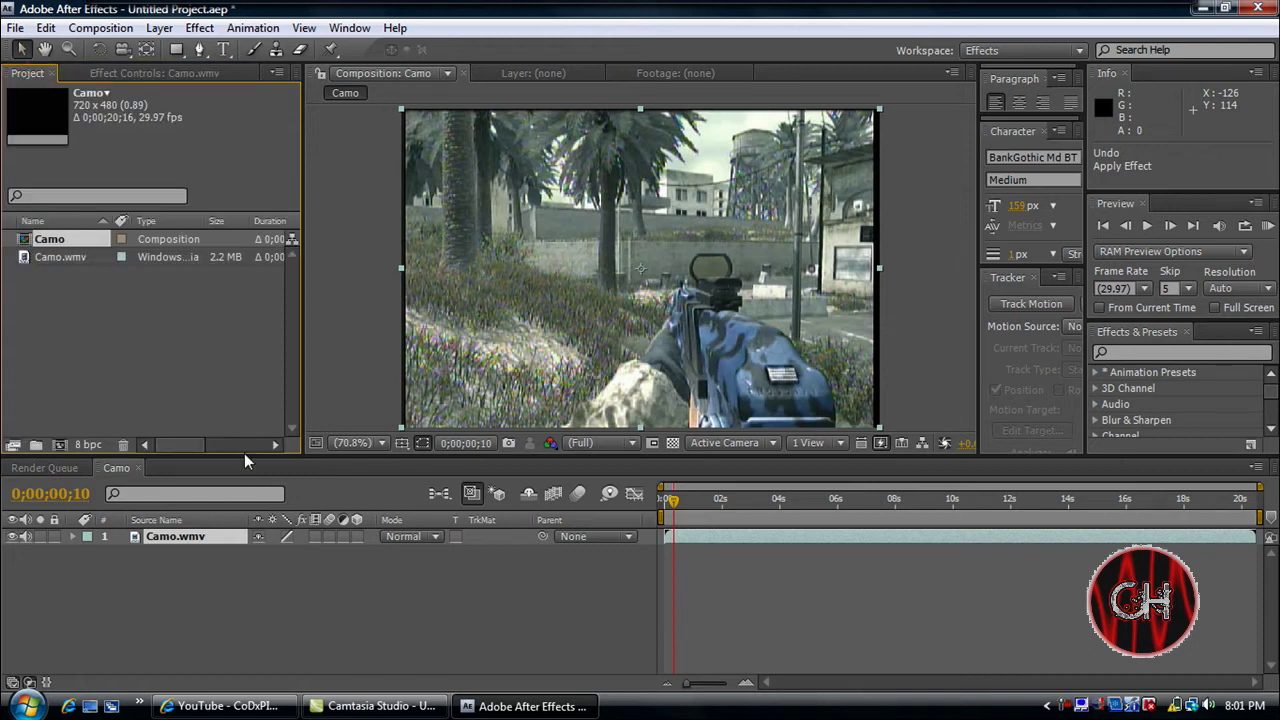
pyautogui.click(238, 530)
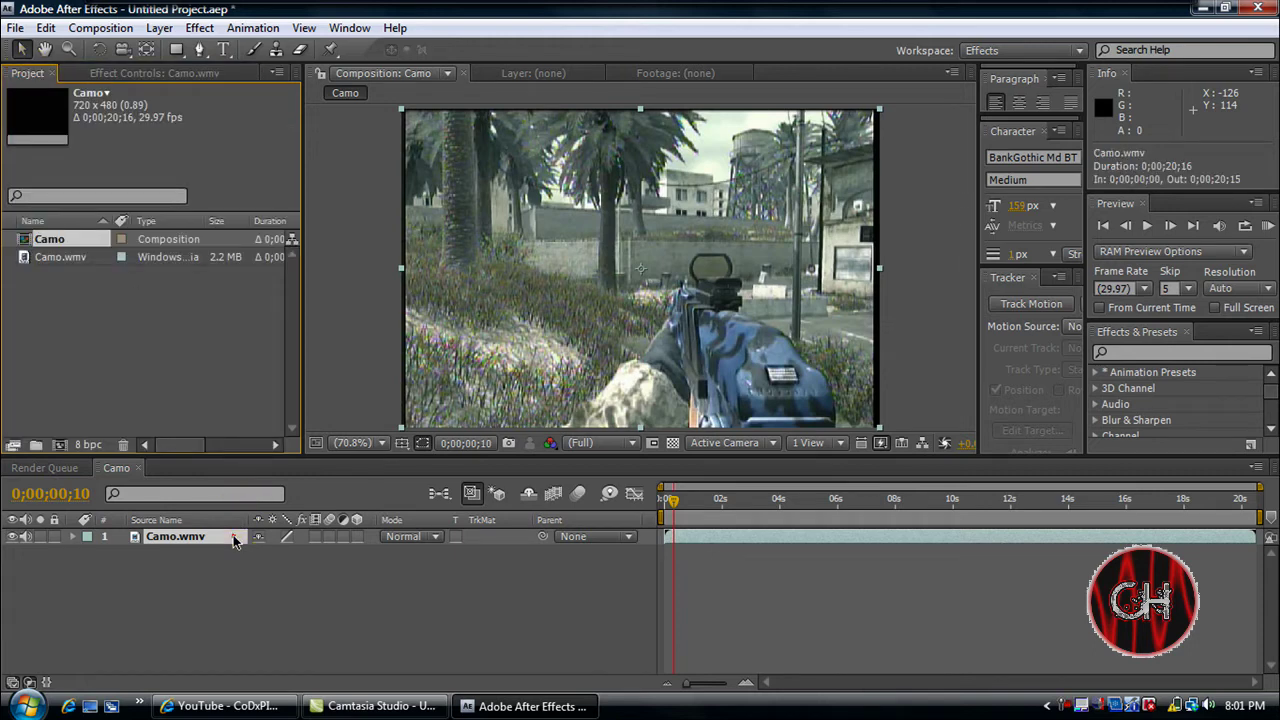
# - Duplicate the Camo.wmv layer and add a full-frame mask with an extra top-middle point
pyautogui.click(235, 540)
pyautogui.hotkey('ctrl', 'd')
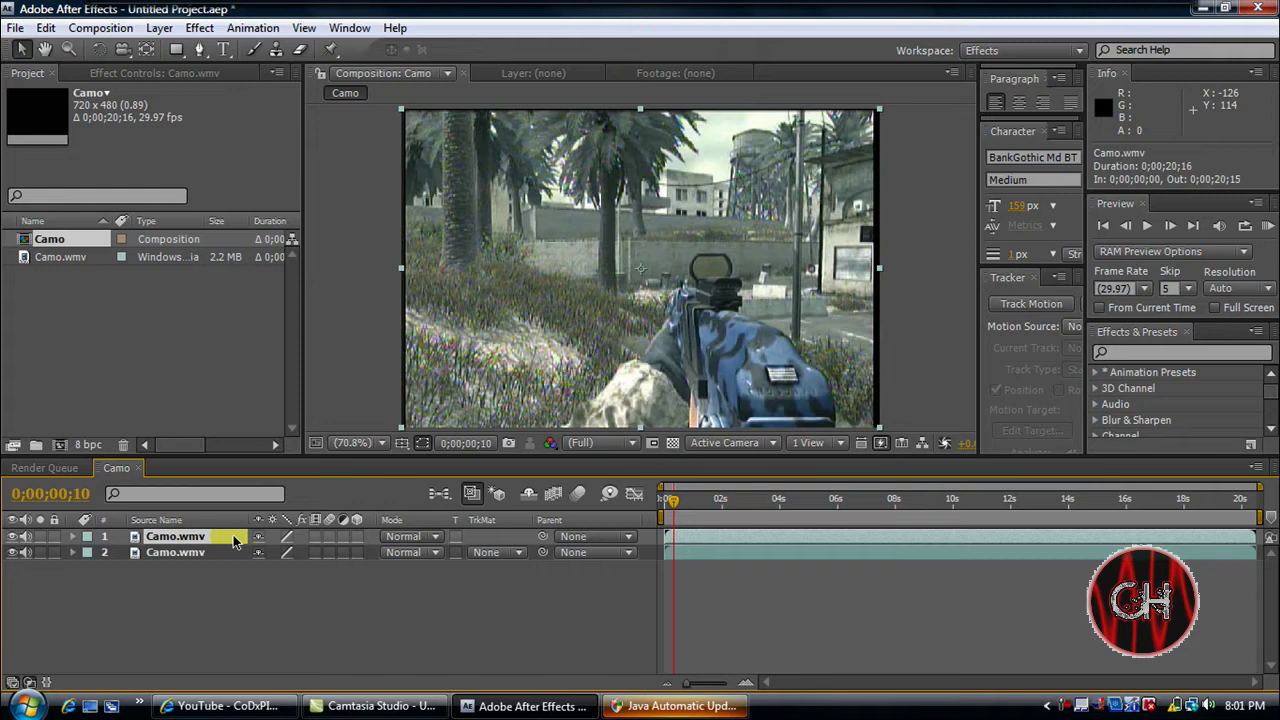
pyautogui.doubleClick(179, 50)
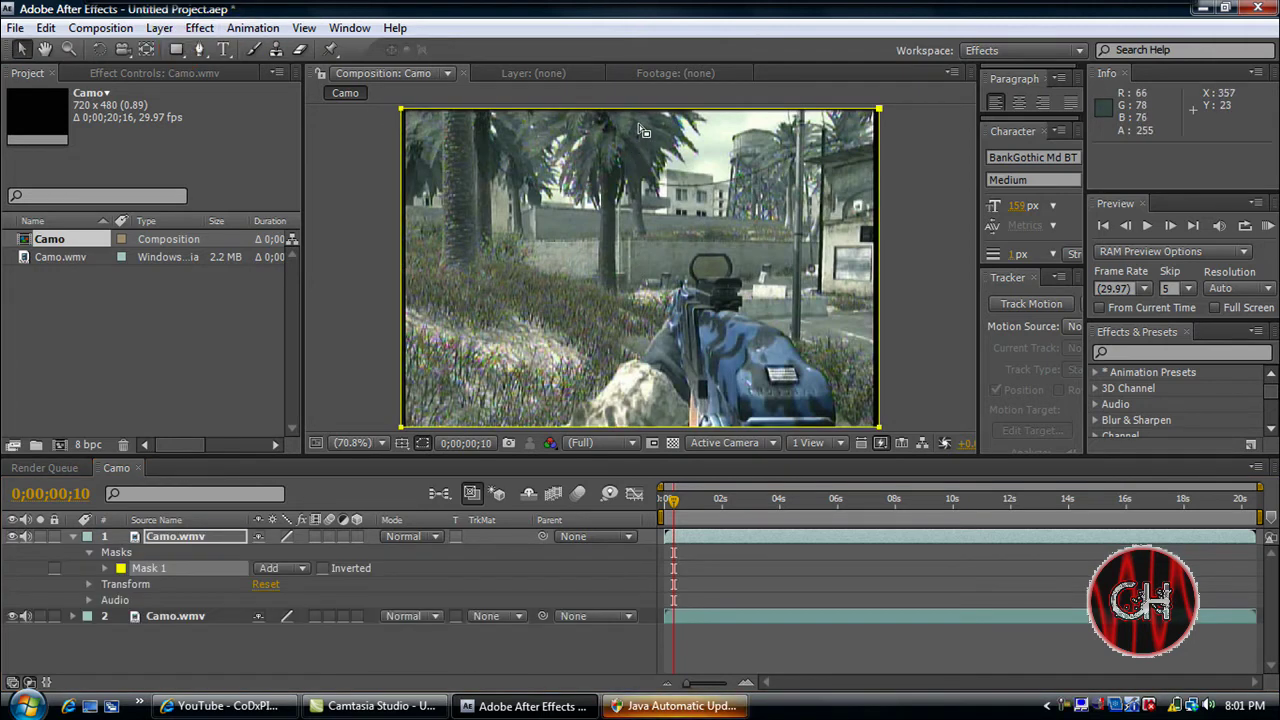
pyautogui.press('g')
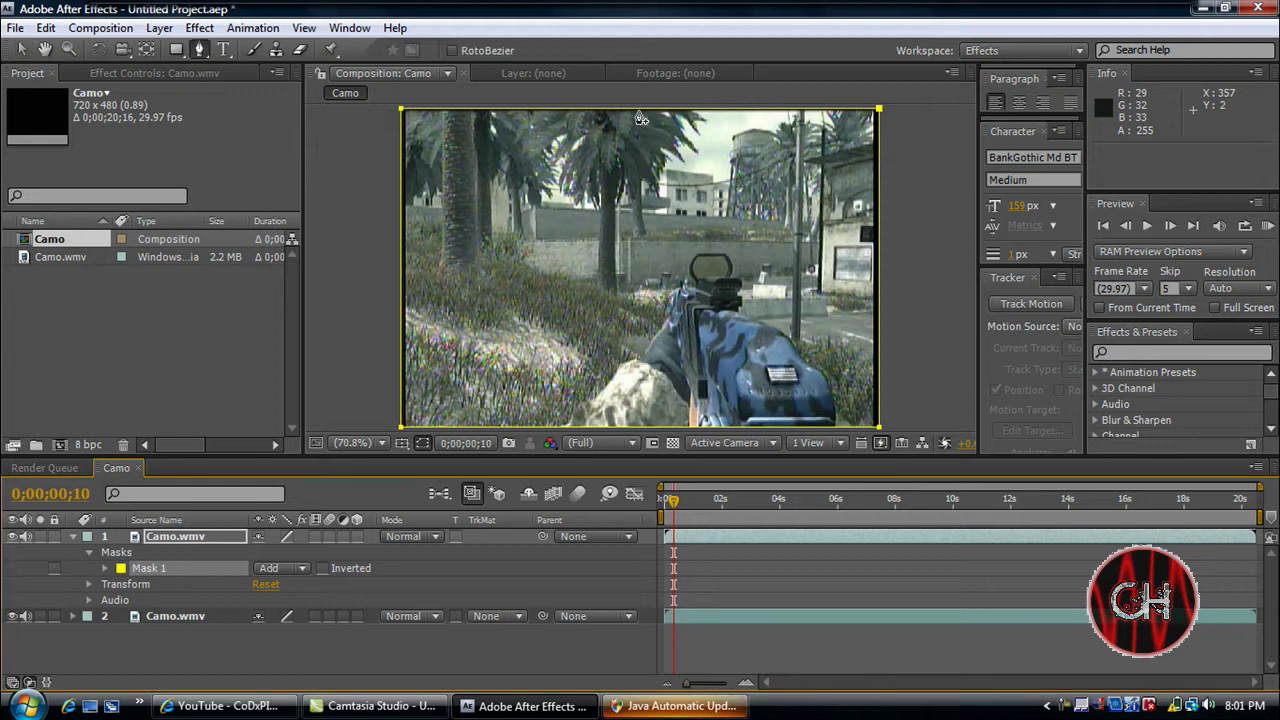
pyautogui.click(639, 109)
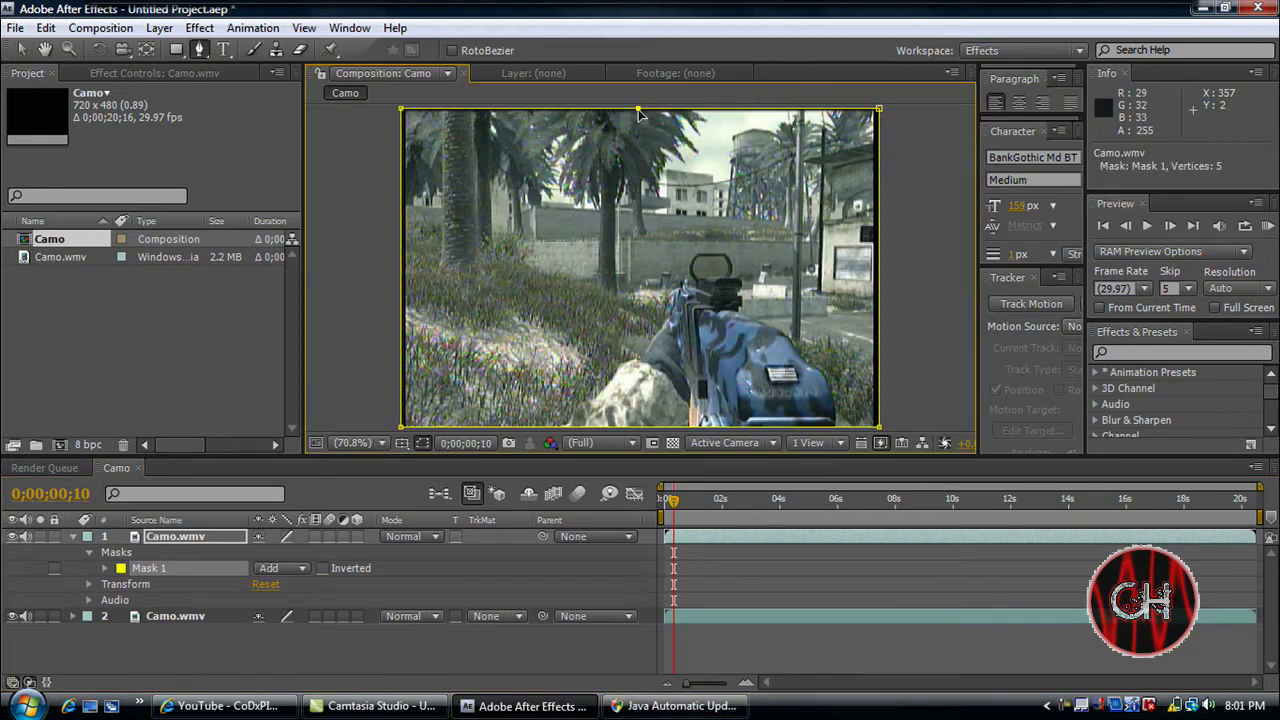
pyautogui.press('v')
# - Drag the mask's five points inward so they tightly outline the gun
pyautogui.moveTo(639, 109); pyautogui.dragTo(687, 389)
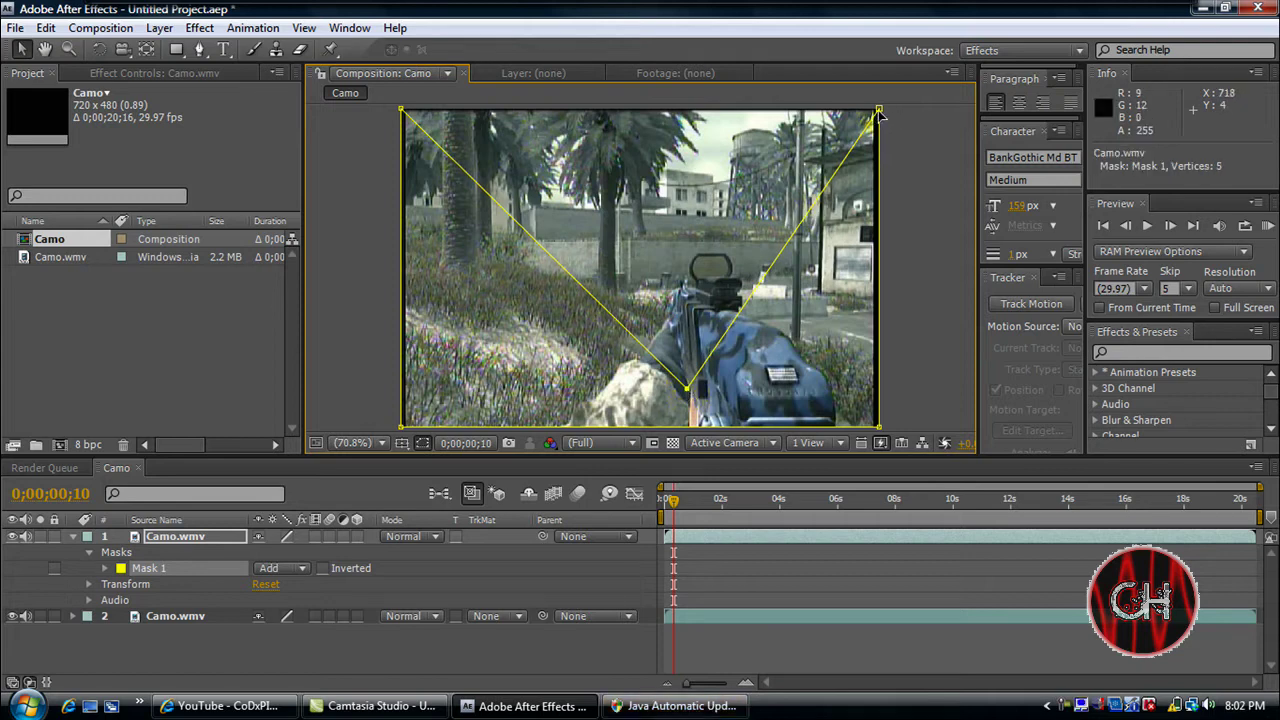
pyautogui.moveTo(877, 111); pyautogui.dragTo(880, 313)
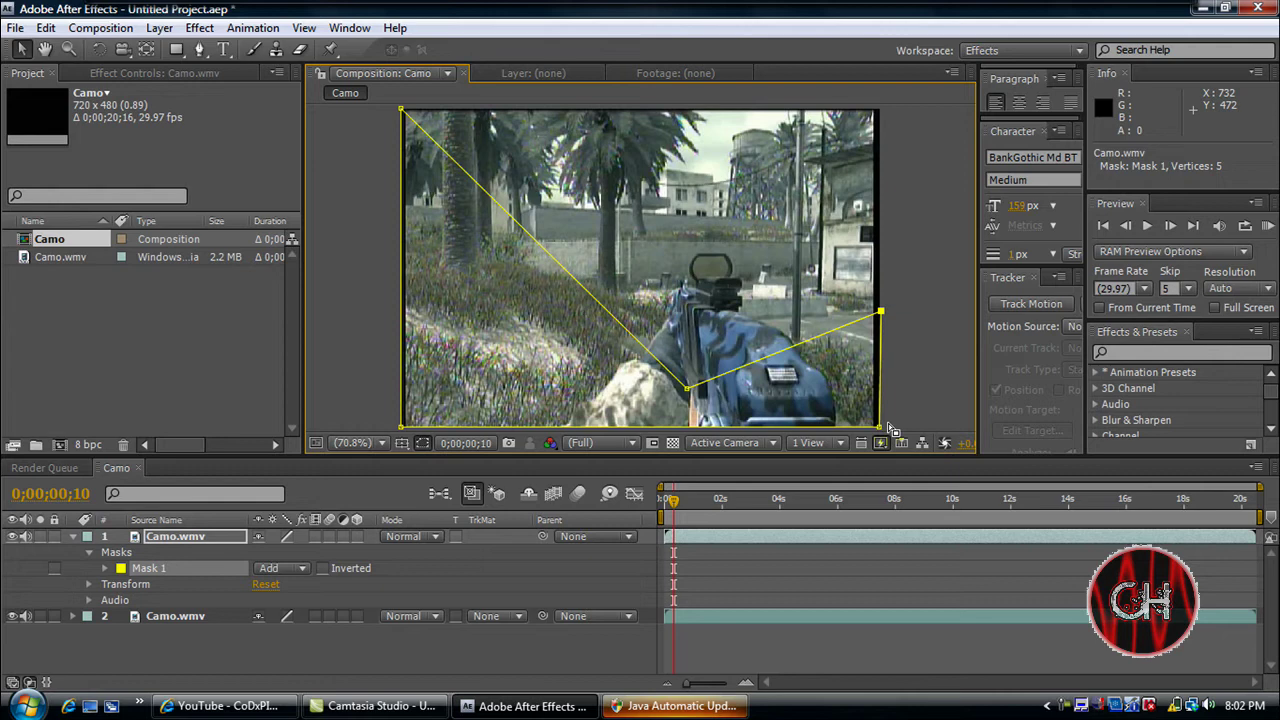
pyautogui.moveTo(880, 427); pyautogui.dragTo(838, 426)
pyautogui.moveTo(880, 313); pyautogui.dragTo(818, 359)
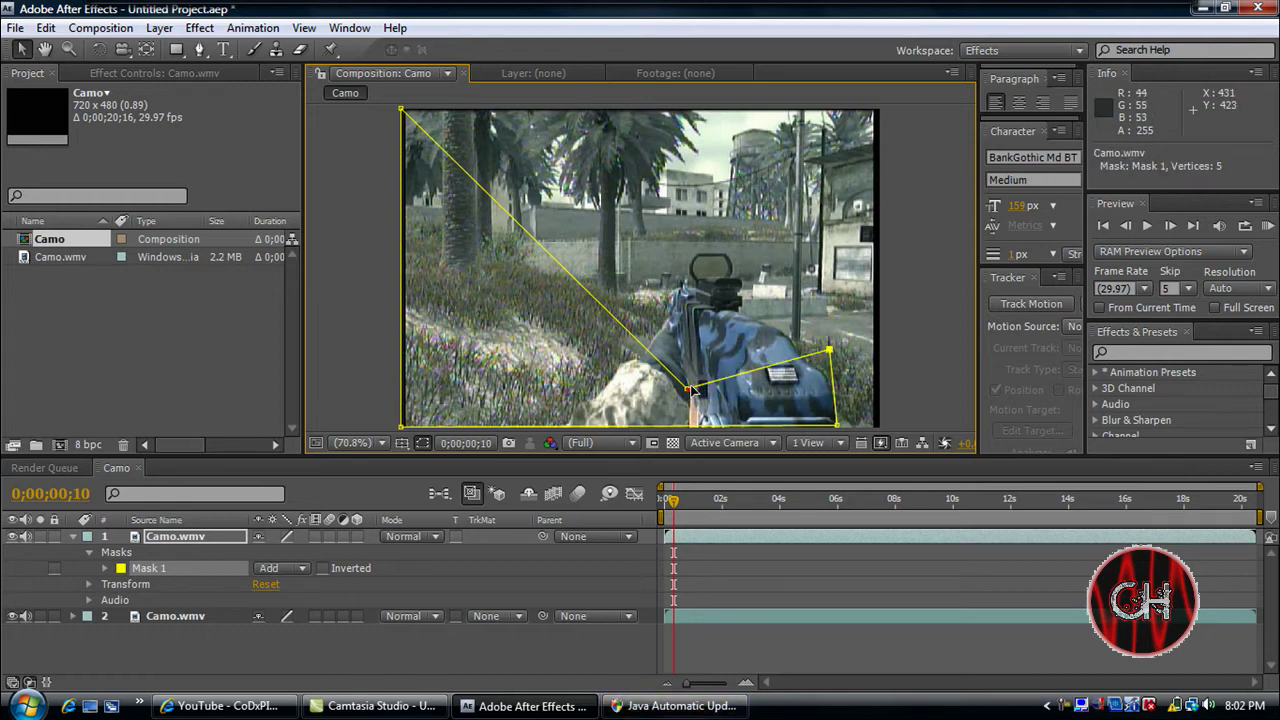
pyautogui.moveTo(688, 389); pyautogui.dragTo(697, 276)
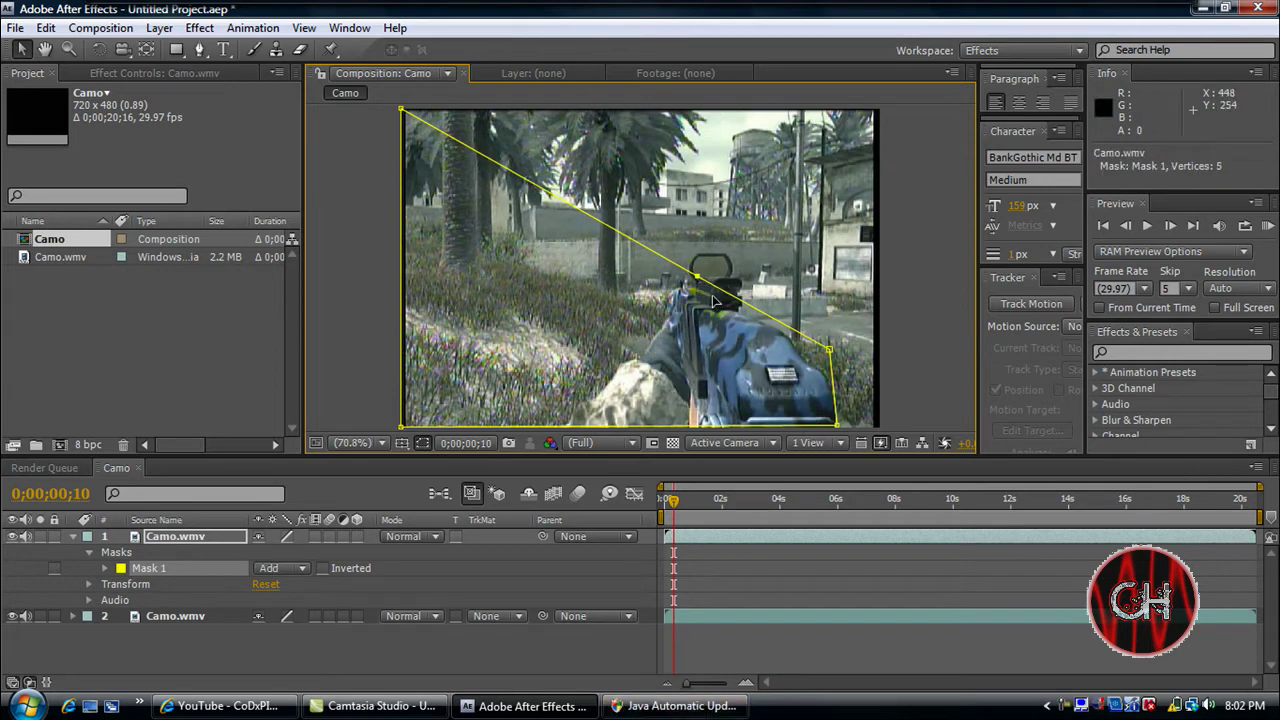
pyautogui.moveTo(829, 354)
pyautogui.mouseDown()
pyautogui.moveTo(808, 345)
pyautogui.moveTo(828, 351)
pyautogui.mouseUp()
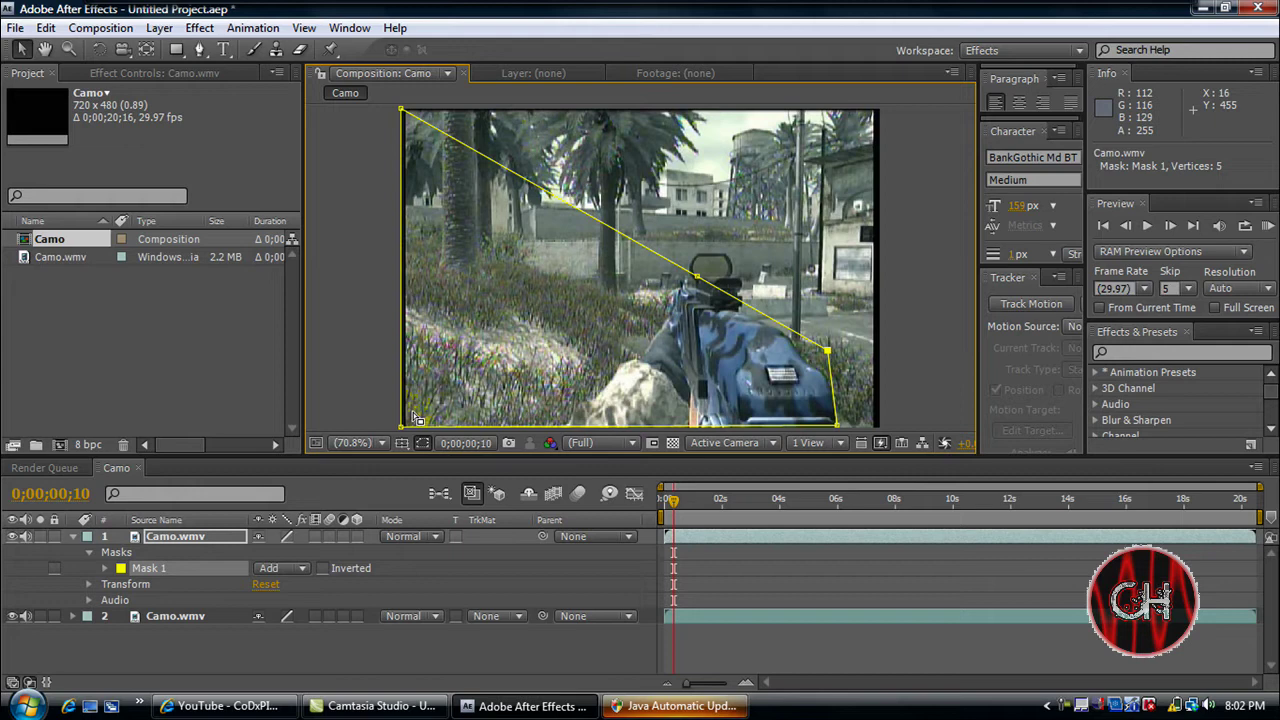
pyautogui.moveTo(410, 424); pyautogui.dragTo(693, 425)
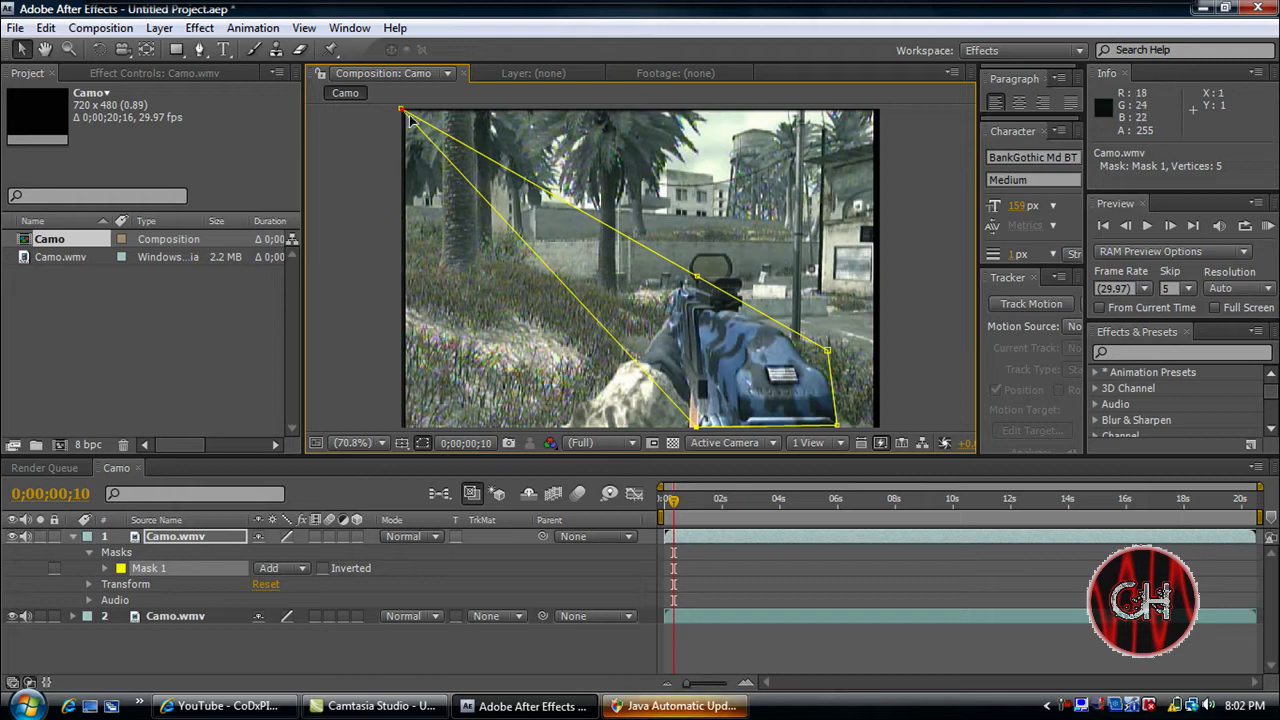
pyautogui.moveTo(401, 110); pyautogui.dragTo(662, 297)
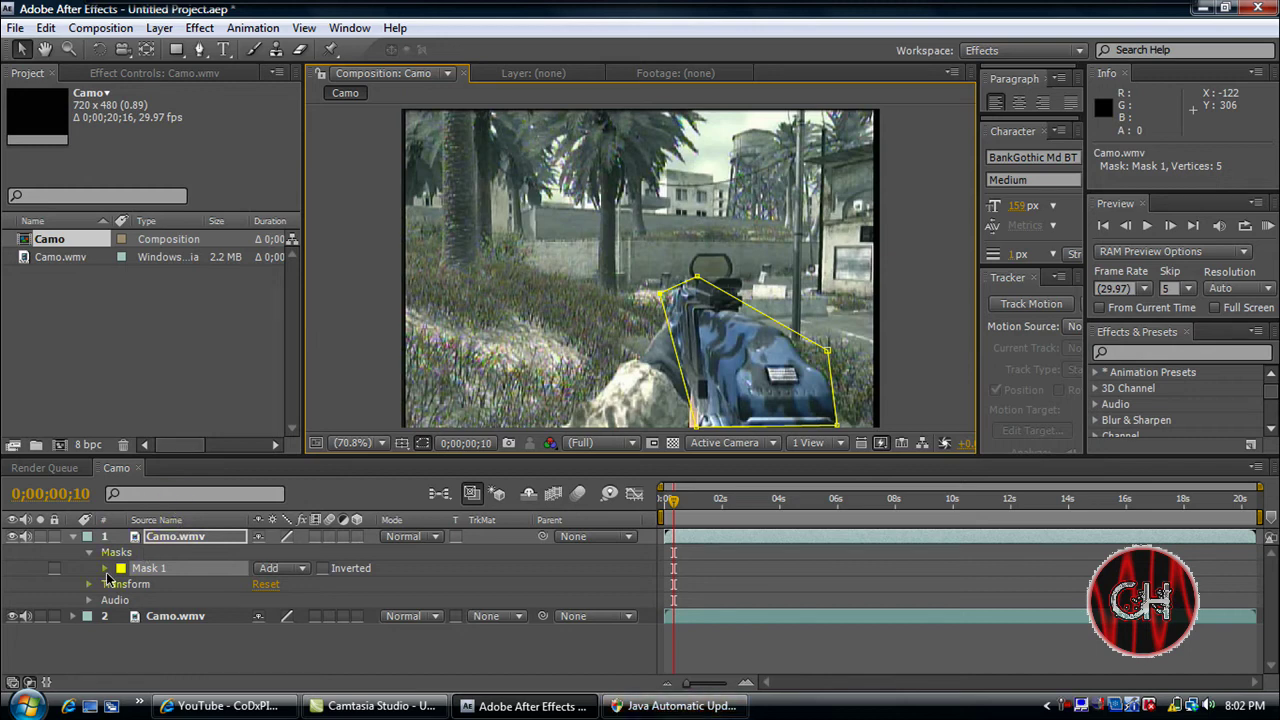
# - Reveal Mask 1's properties and set a Mask Path keyframe at 0;00;00;10
pyautogui.click(72, 536)
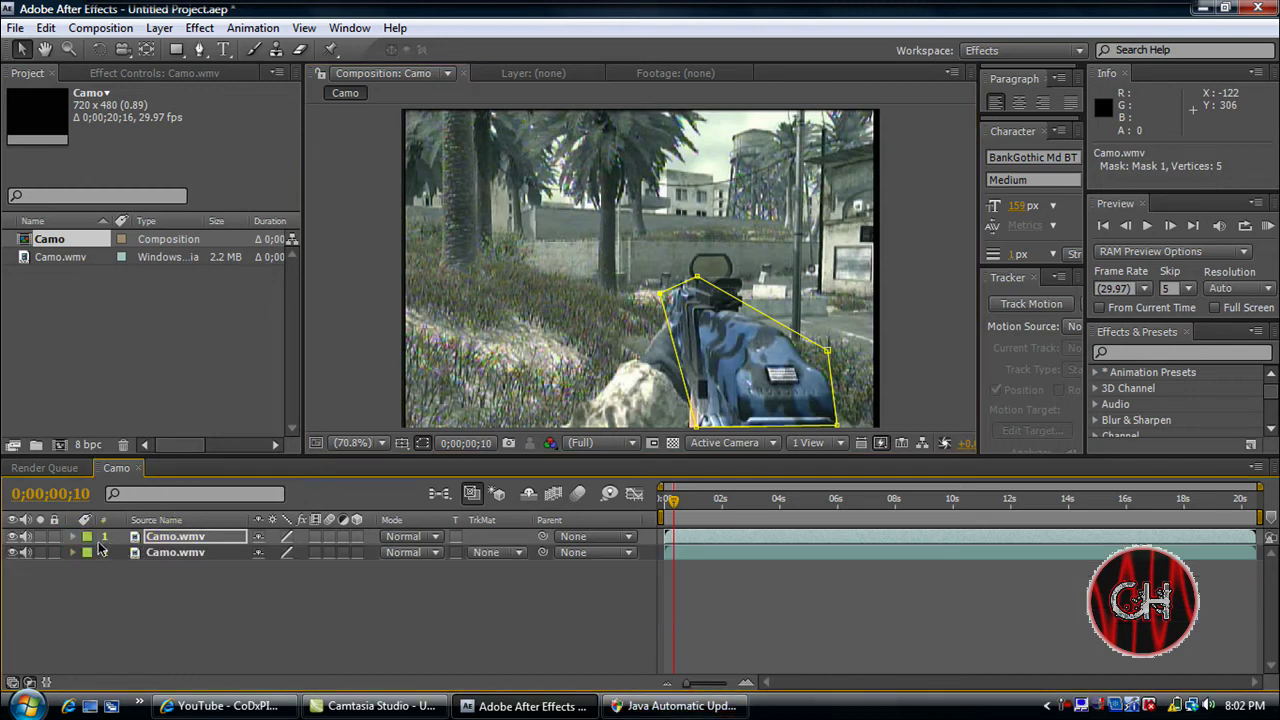
pyautogui.click(73, 537)
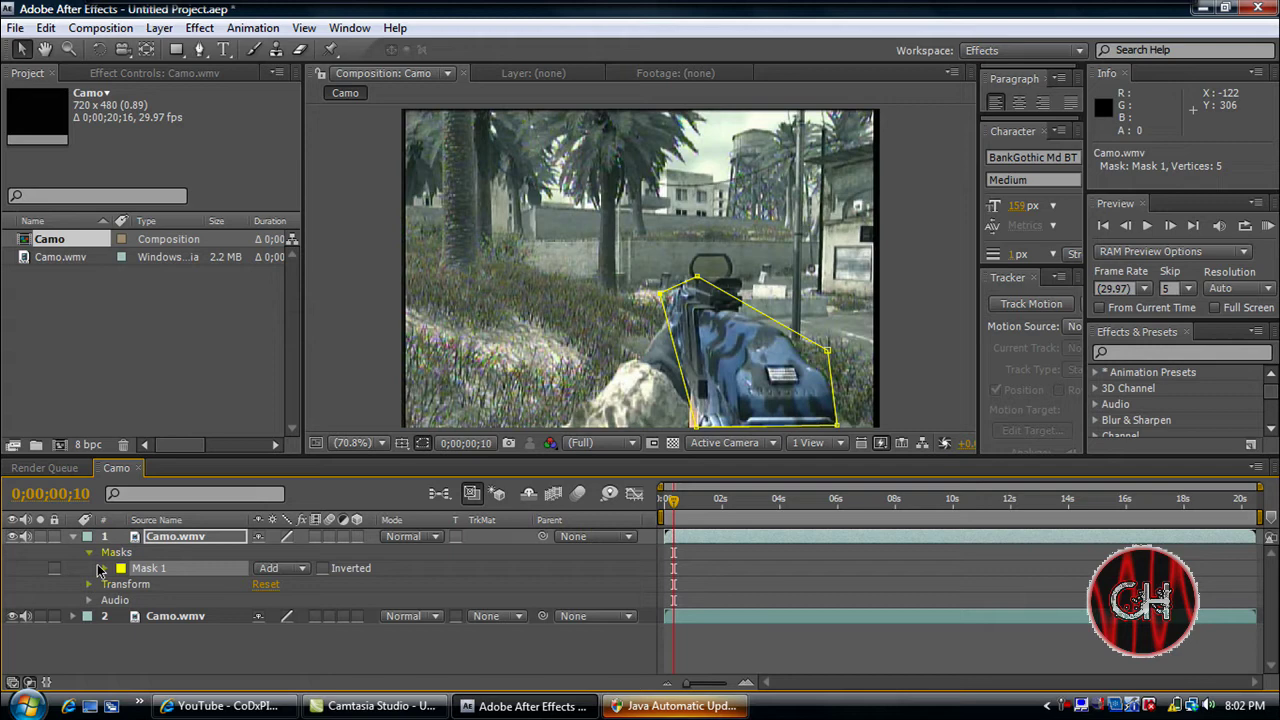
pyautogui.click(104, 568)
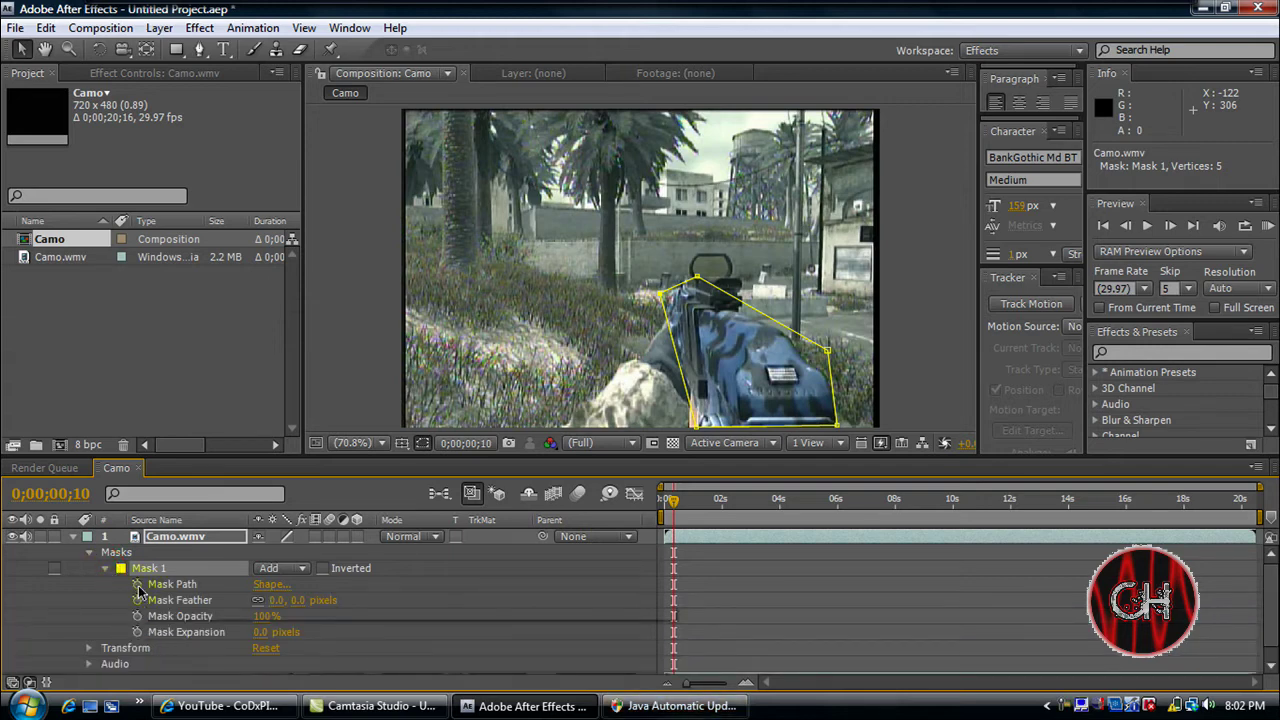
pyautogui.click(138, 585)
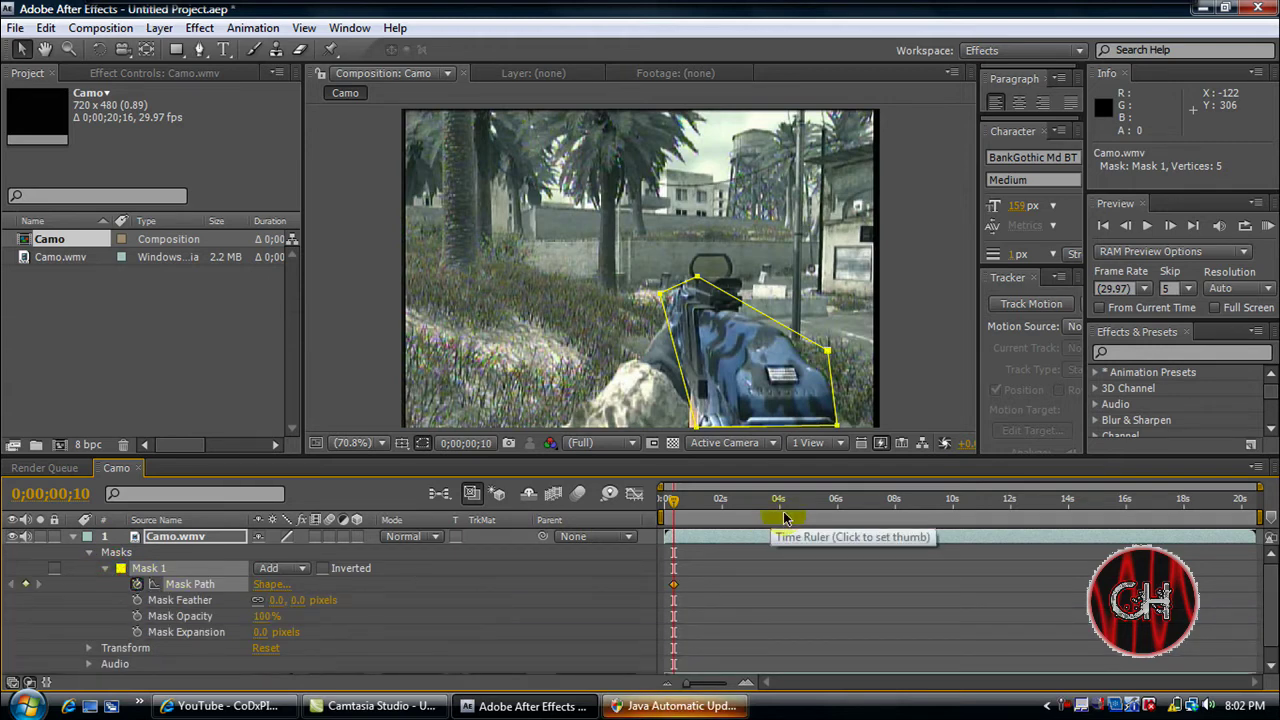
# - Advance to 0;00;01;14 and shift the mask onto the moved gun, adding a second keyframe
pyautogui.click(1170, 226)
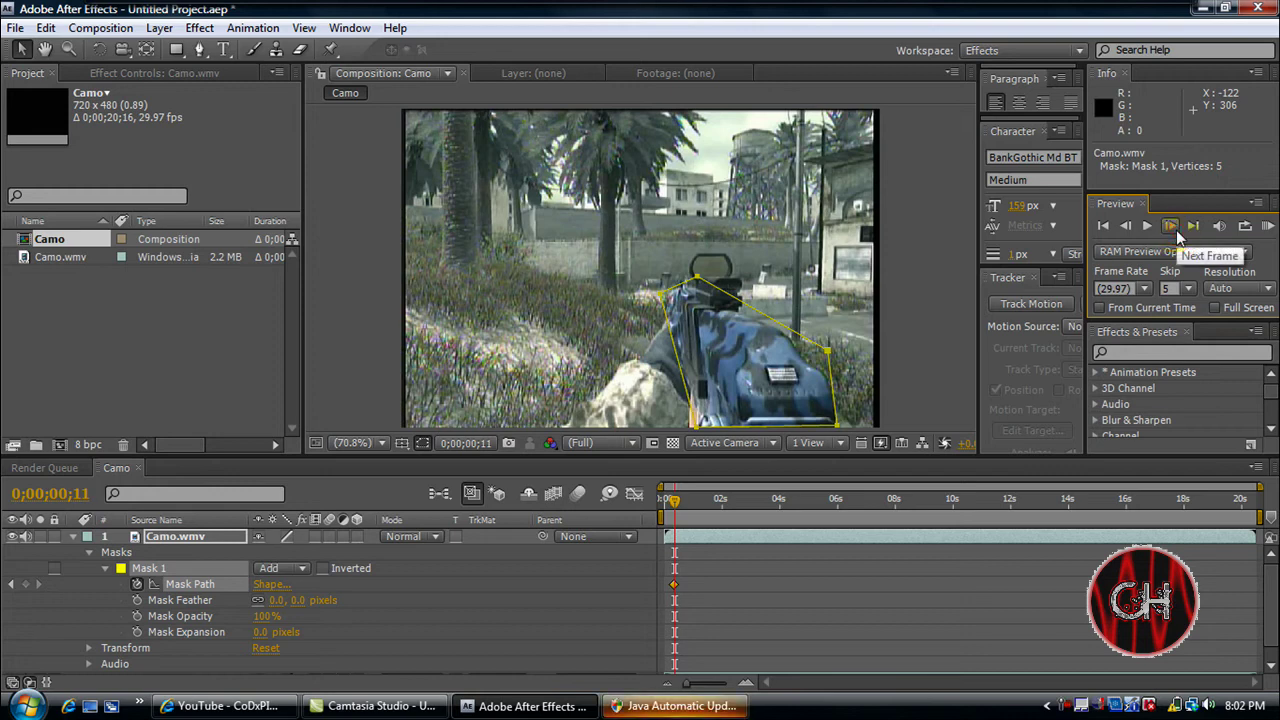
pyautogui.click(1170, 226)
pyautogui.click(1170, 226)
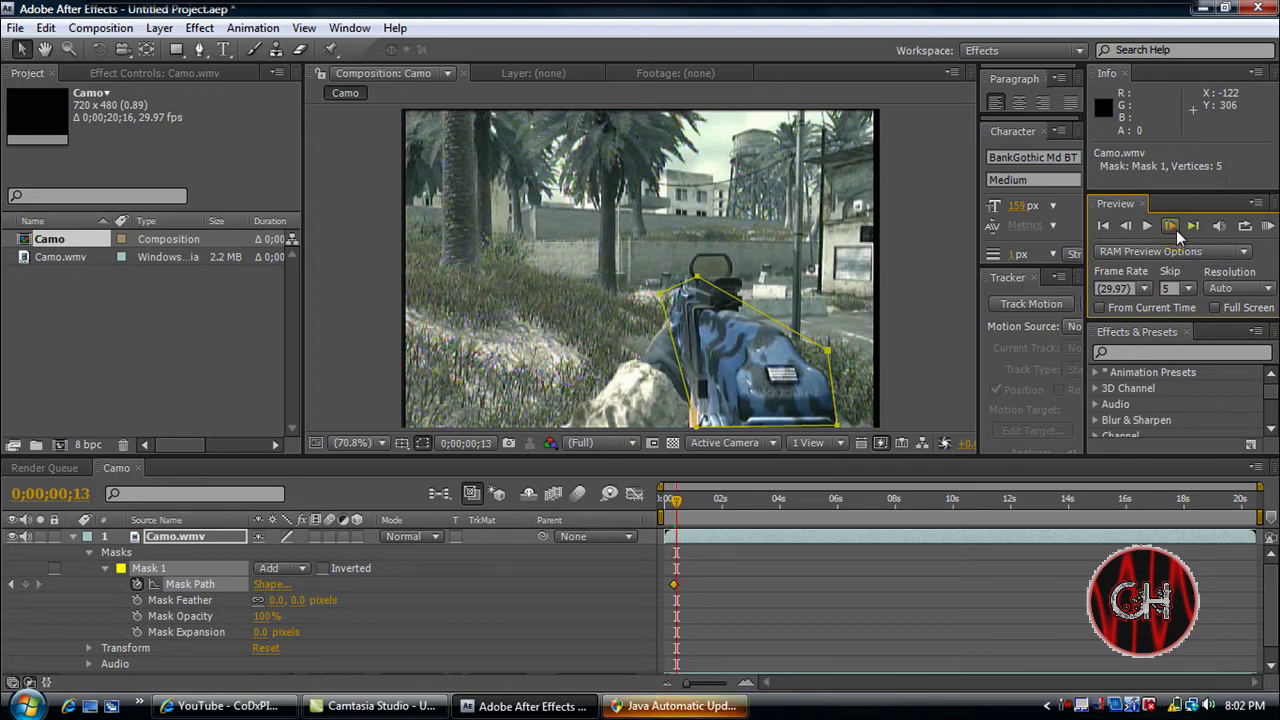
pyautogui.click(1176, 230)
pyautogui.click(1176, 230)
pyautogui.click(1176, 230)
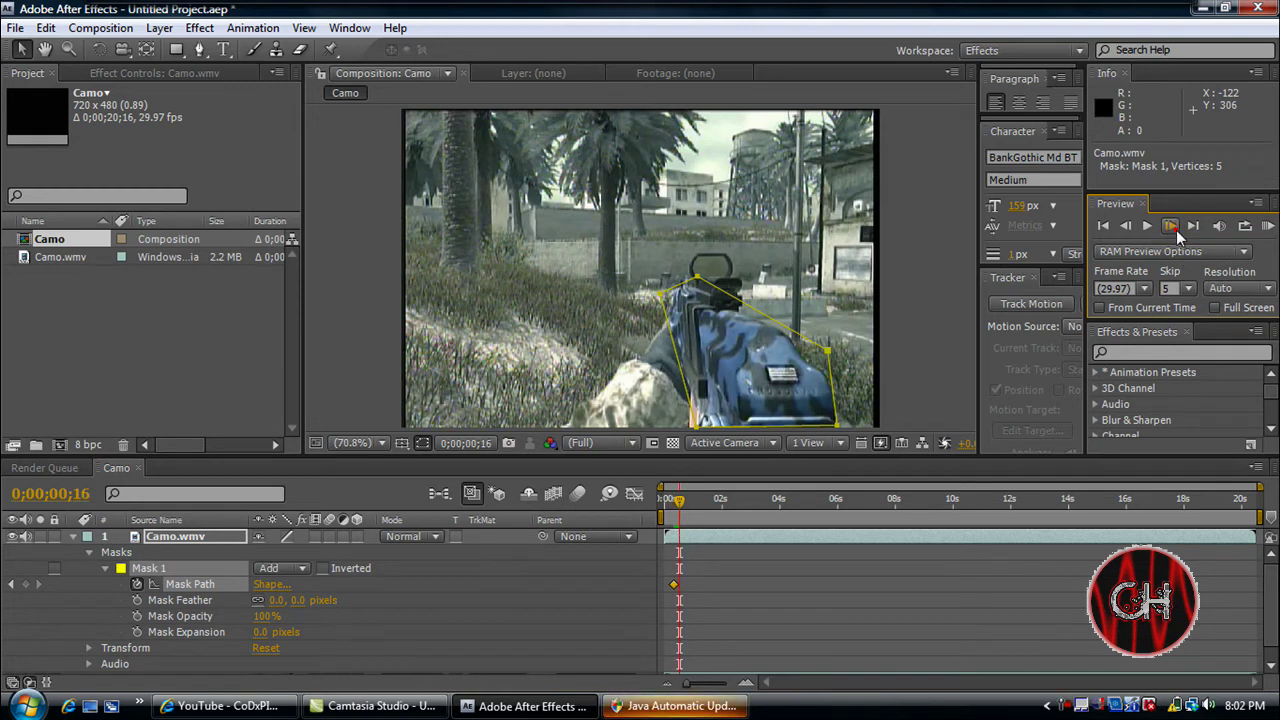
pyautogui.click(1176, 230)
pyautogui.click(1176, 230)
pyautogui.click(1176, 230)
pyautogui.click(1176, 230)
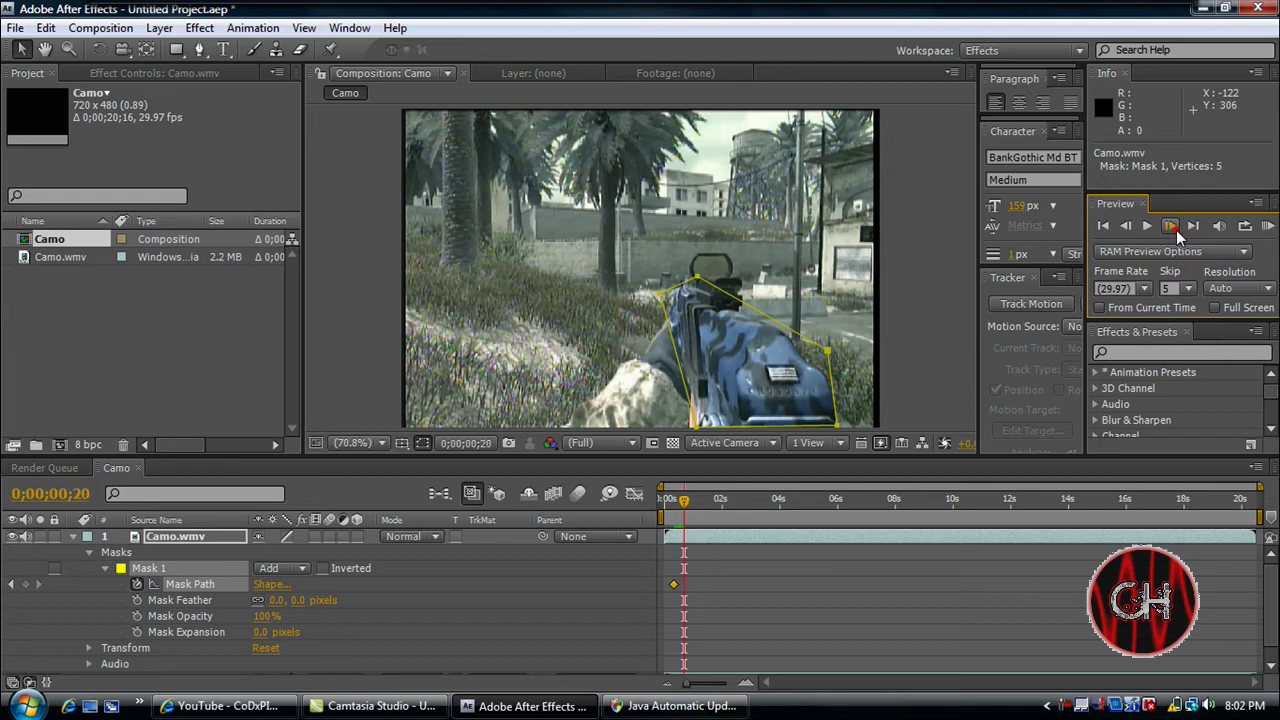
pyautogui.click(1176, 230)
pyautogui.click(1176, 230)
pyautogui.click(1176, 230)
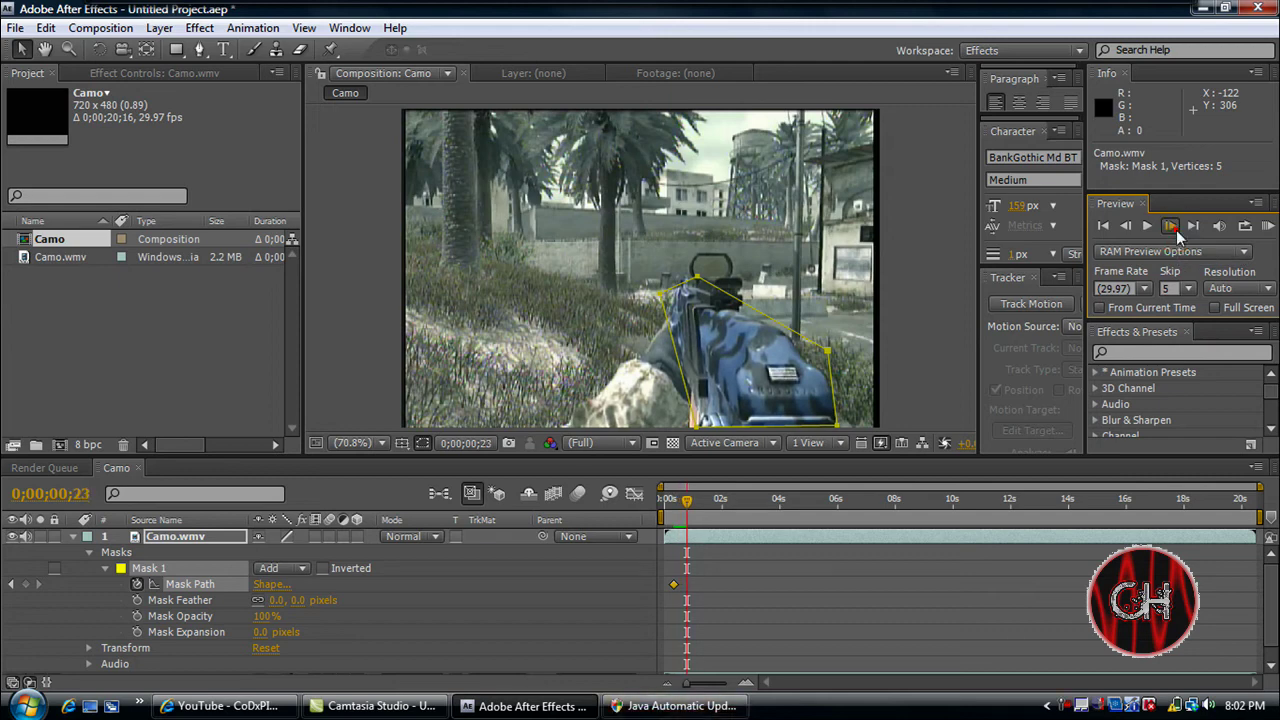
pyautogui.click(1176, 230)
pyautogui.click(1176, 230)
pyautogui.click(1176, 230)
pyautogui.click(1176, 230)
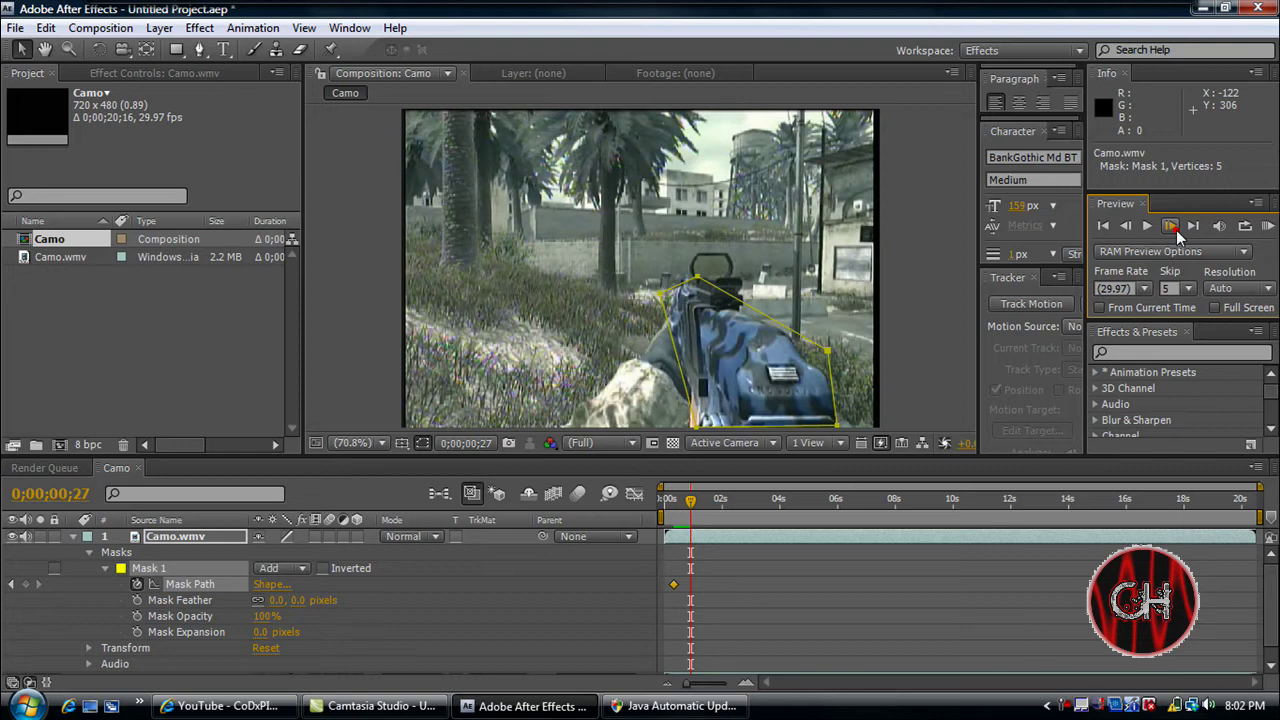
pyautogui.click(1176, 230)
pyautogui.click(1176, 230)
pyautogui.click(1176, 230)
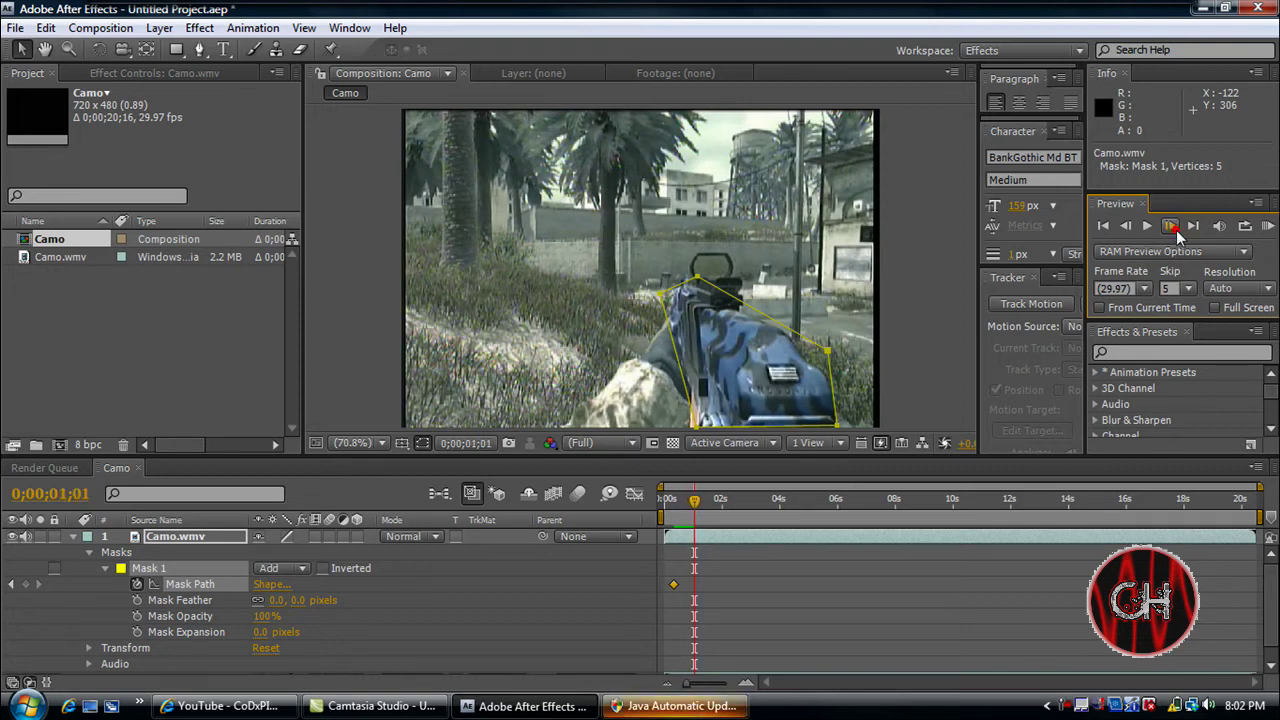
pyautogui.click(1176, 230)
pyautogui.click(1176, 230)
pyautogui.click(1176, 230)
pyautogui.click(1176, 230)
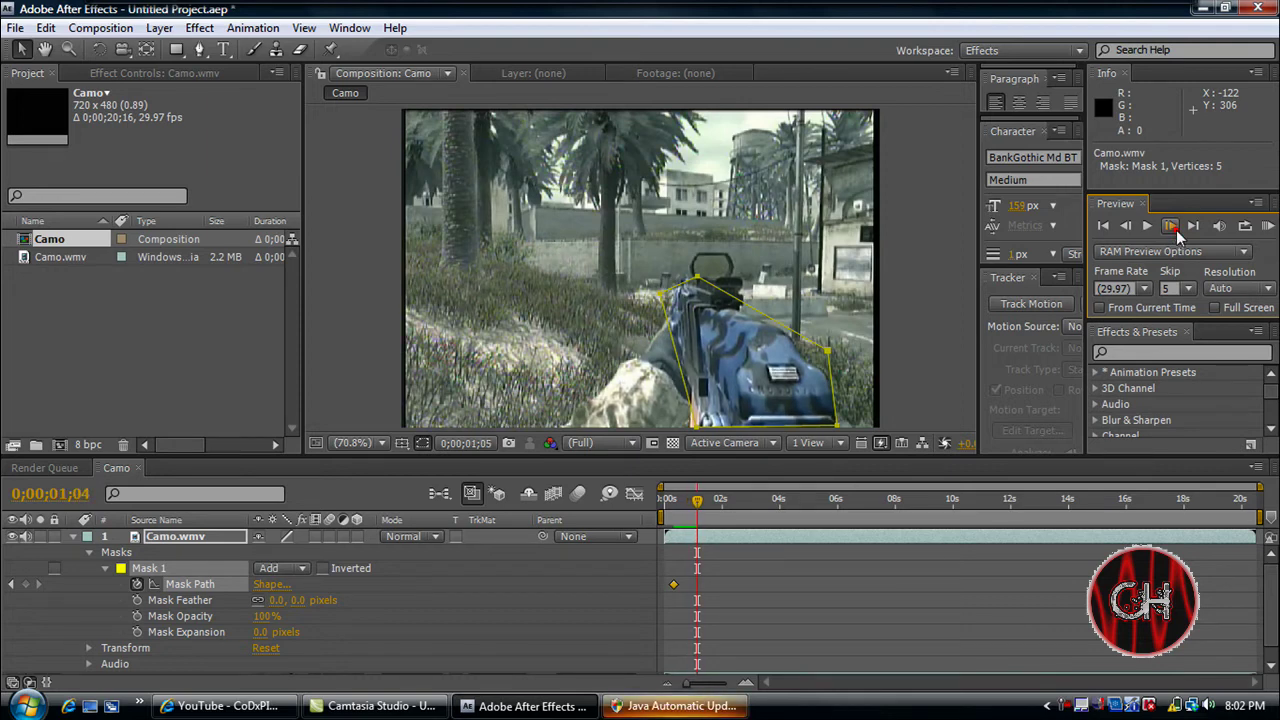
pyautogui.click(1176, 230)
pyautogui.click(1176, 230)
pyautogui.click(1176, 230)
pyautogui.click(1176, 230)
pyautogui.click(1176, 230)
pyautogui.click(1176, 230)
pyautogui.click(1176, 230)
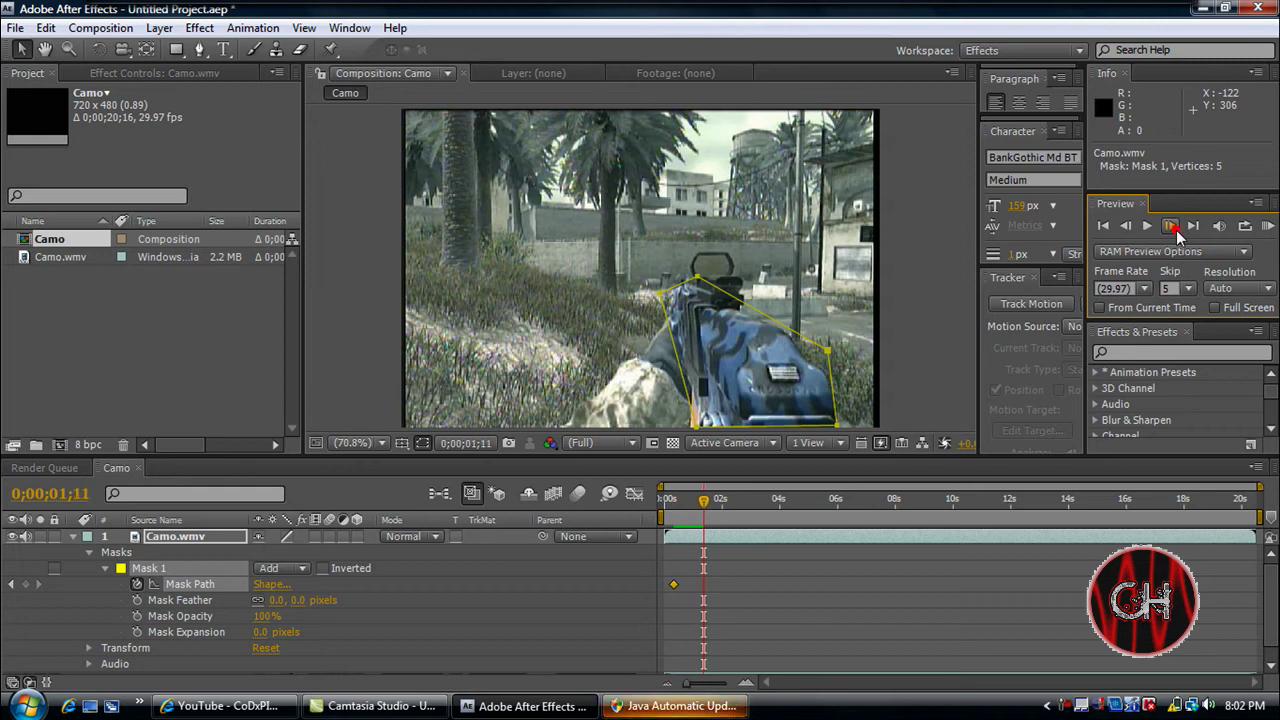
pyautogui.click(1176, 230)
pyautogui.click(1176, 230)
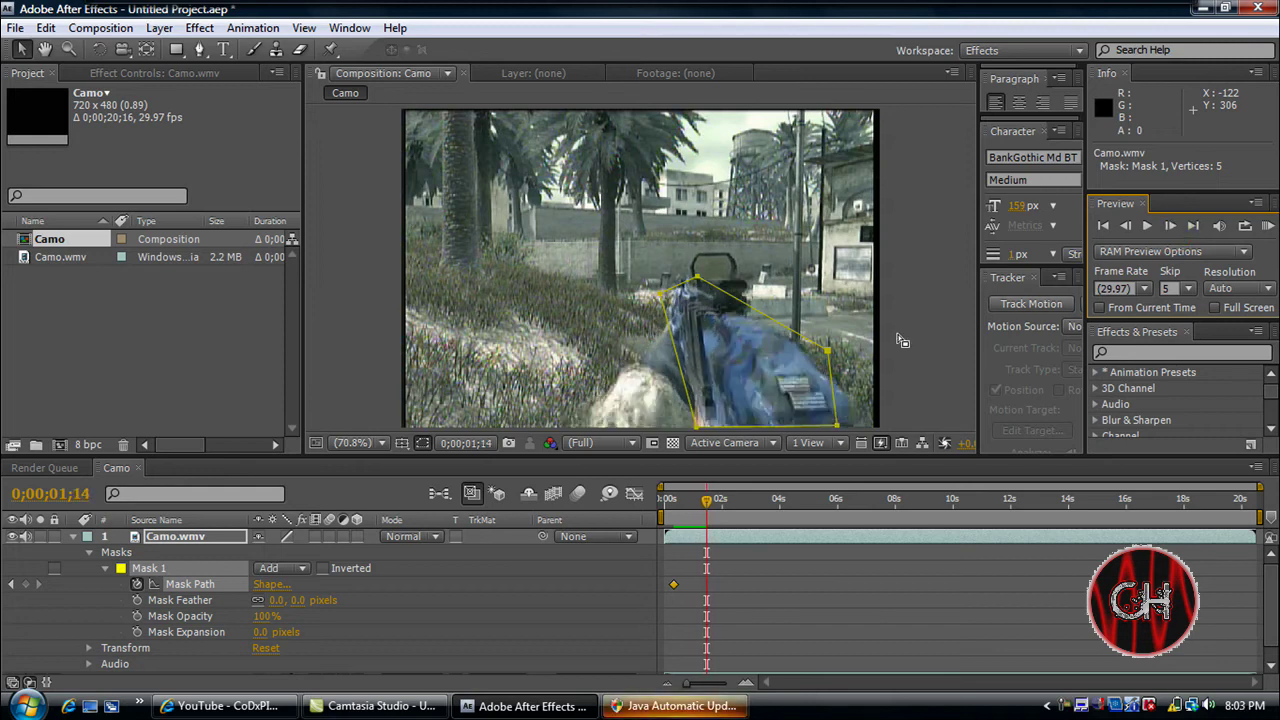
pyautogui.click(835, 425)
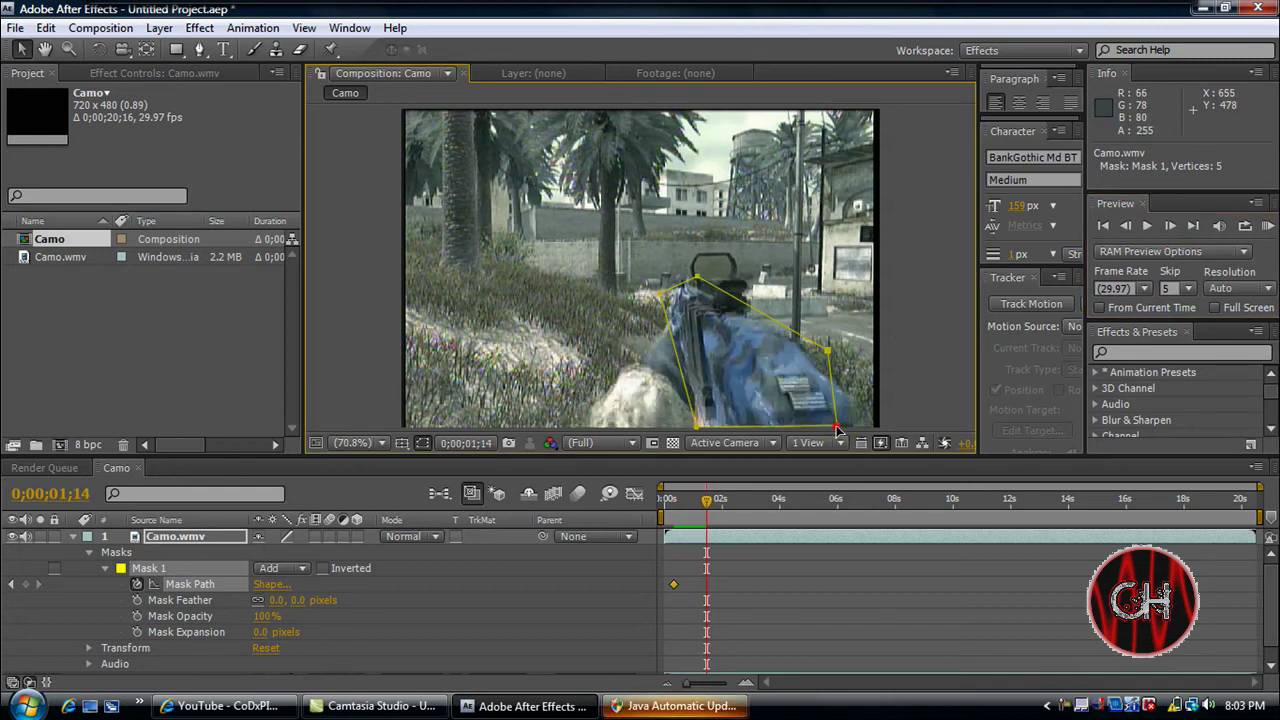
pyautogui.moveTo(838, 427); pyautogui.dragTo(847, 432)
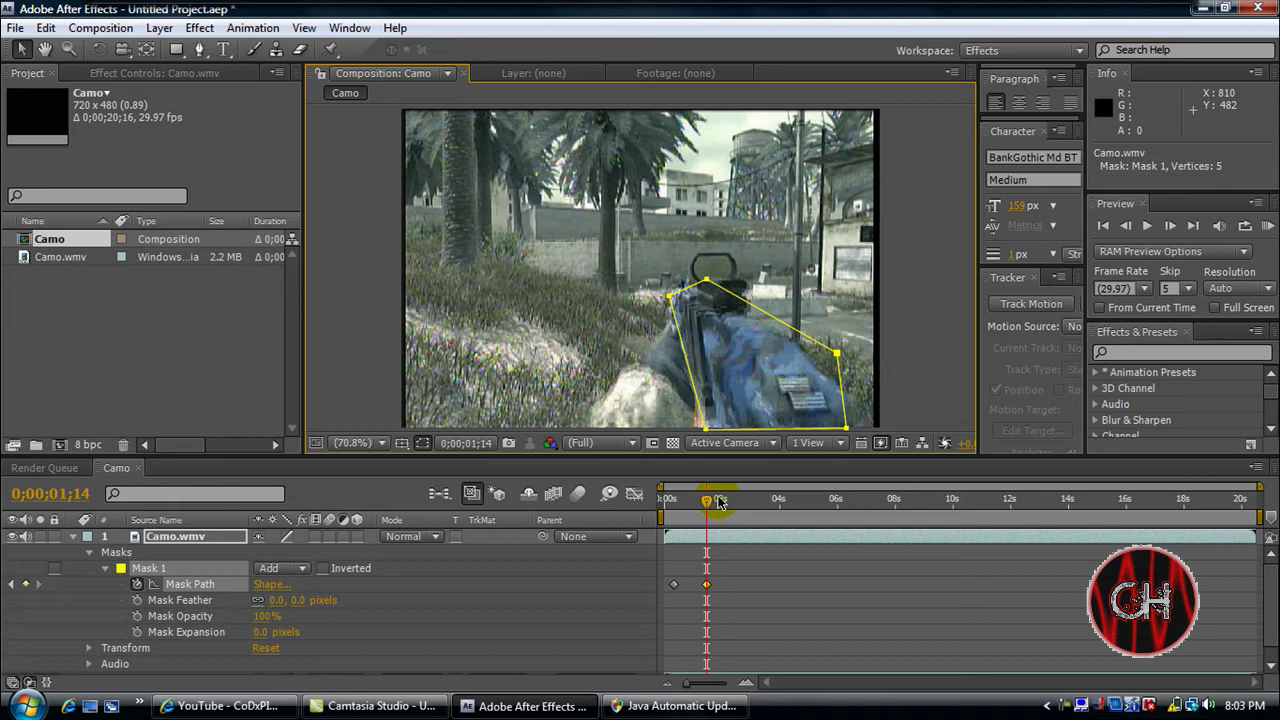
# - Undo the mask edits and the duplicate, leaving one unmasked Camo.wmv layer selected
pyautogui.click(72, 536)
pyautogui.hotkey('ctrl', 'd')
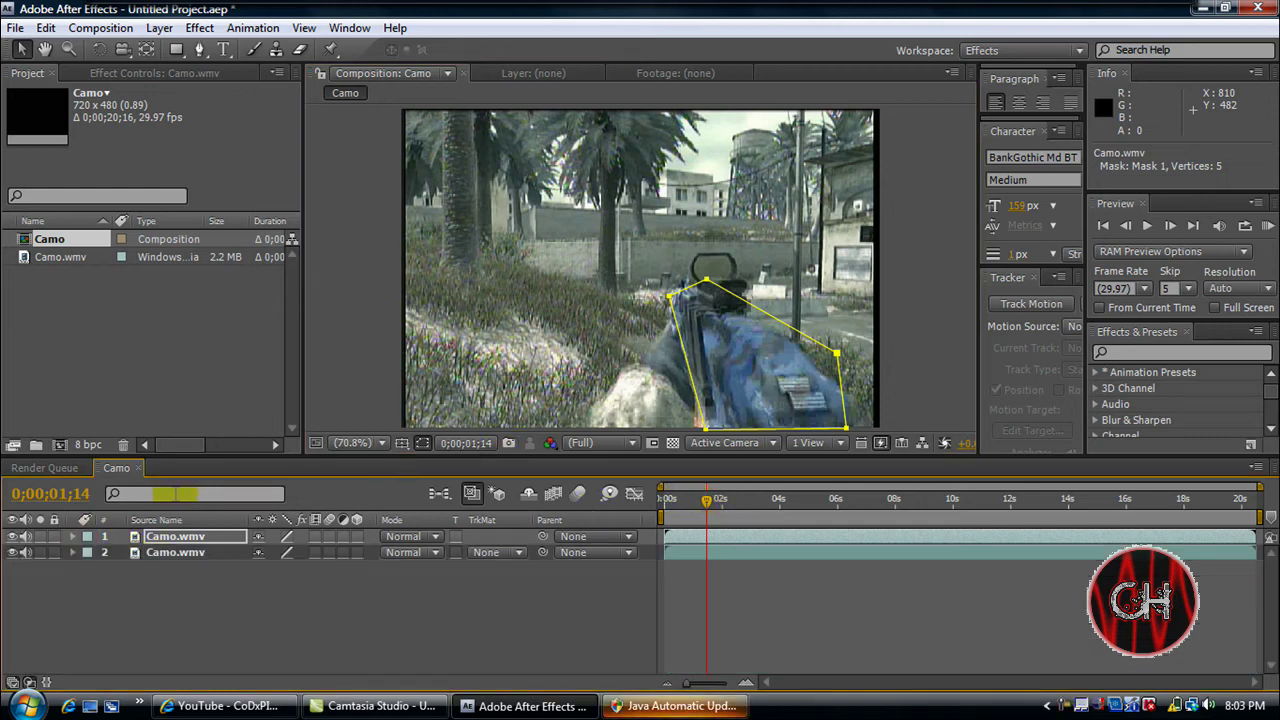
pyautogui.hotkey('ctrl', 'z')
pyautogui.hotkey('ctrl', 'z')
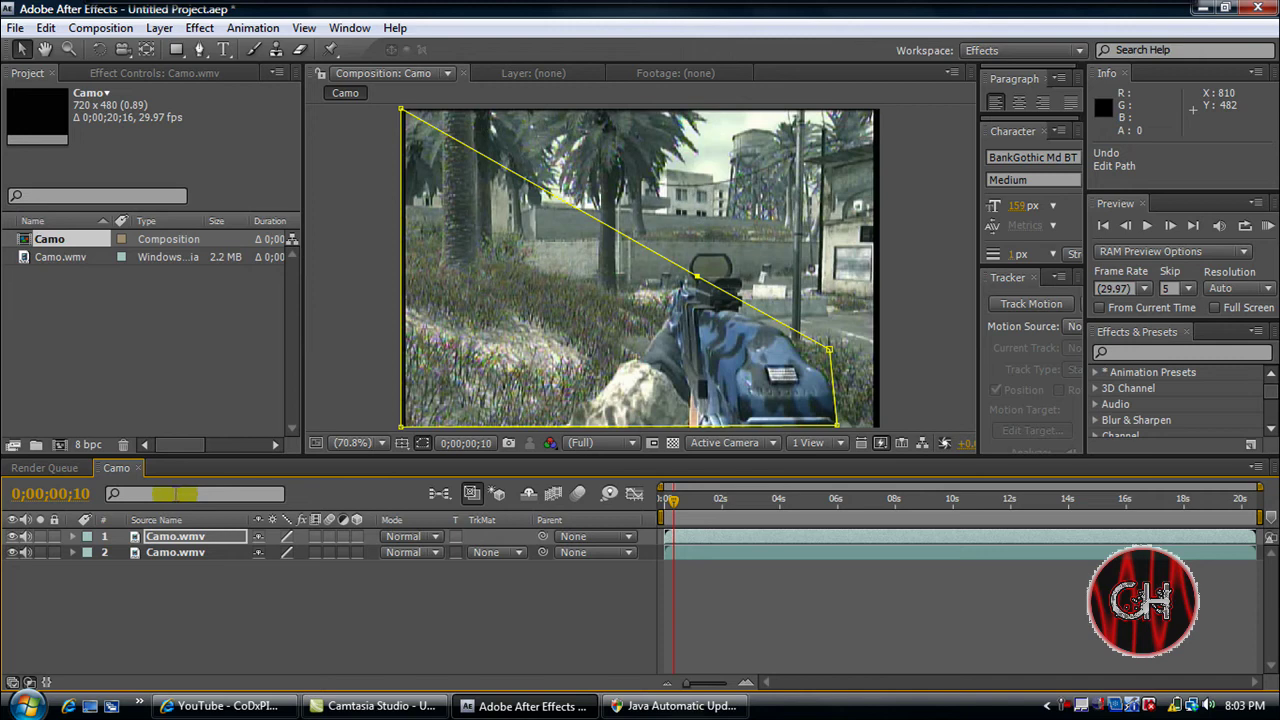
pyautogui.hotkey('ctrl', 'z')
pyautogui.hotkey('ctrl', 'z')
pyautogui.hotkey('ctrl', 'z')
pyautogui.hotkey('ctrl', 'z')
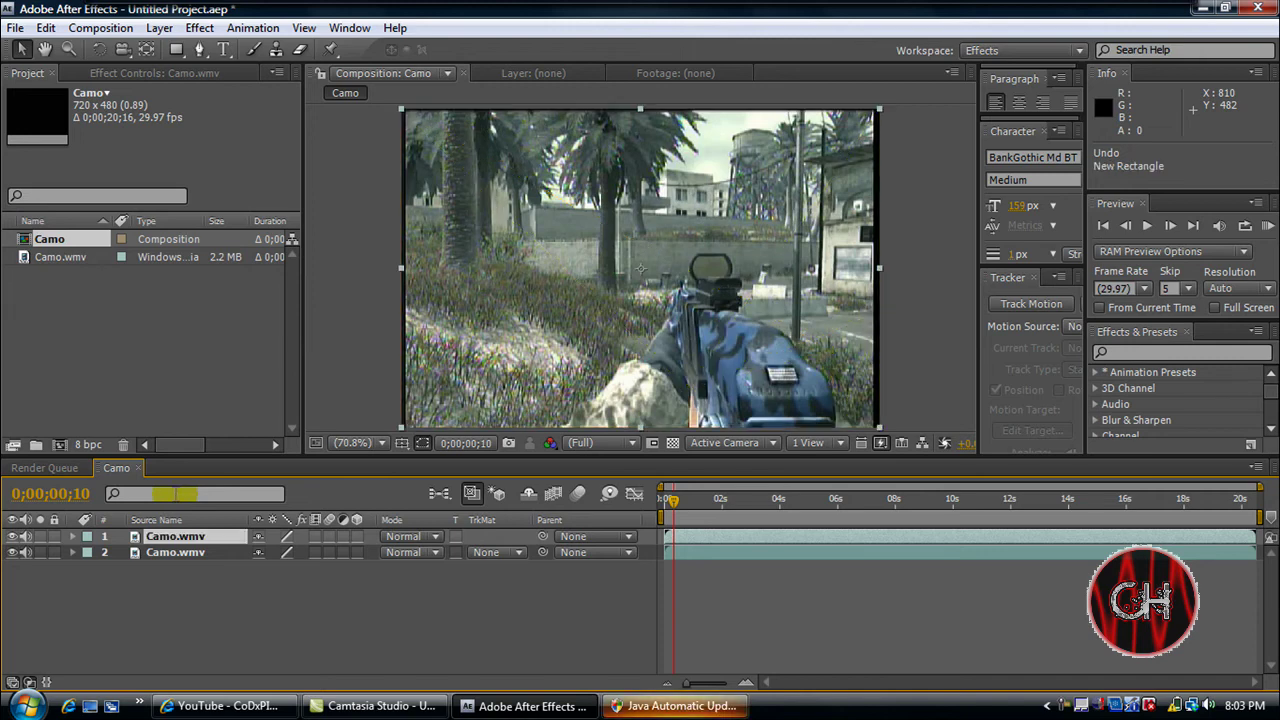
pyautogui.hotkey('ctrl', 'z')
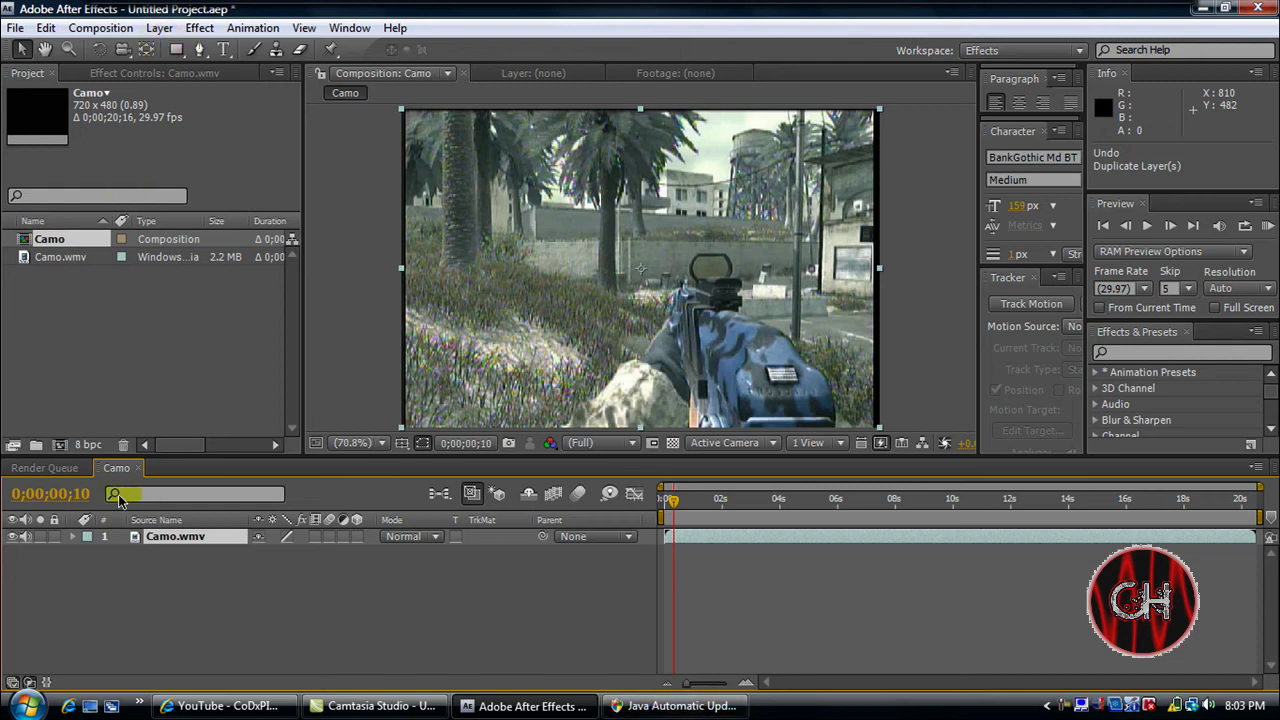
pyautogui.click(157, 540)
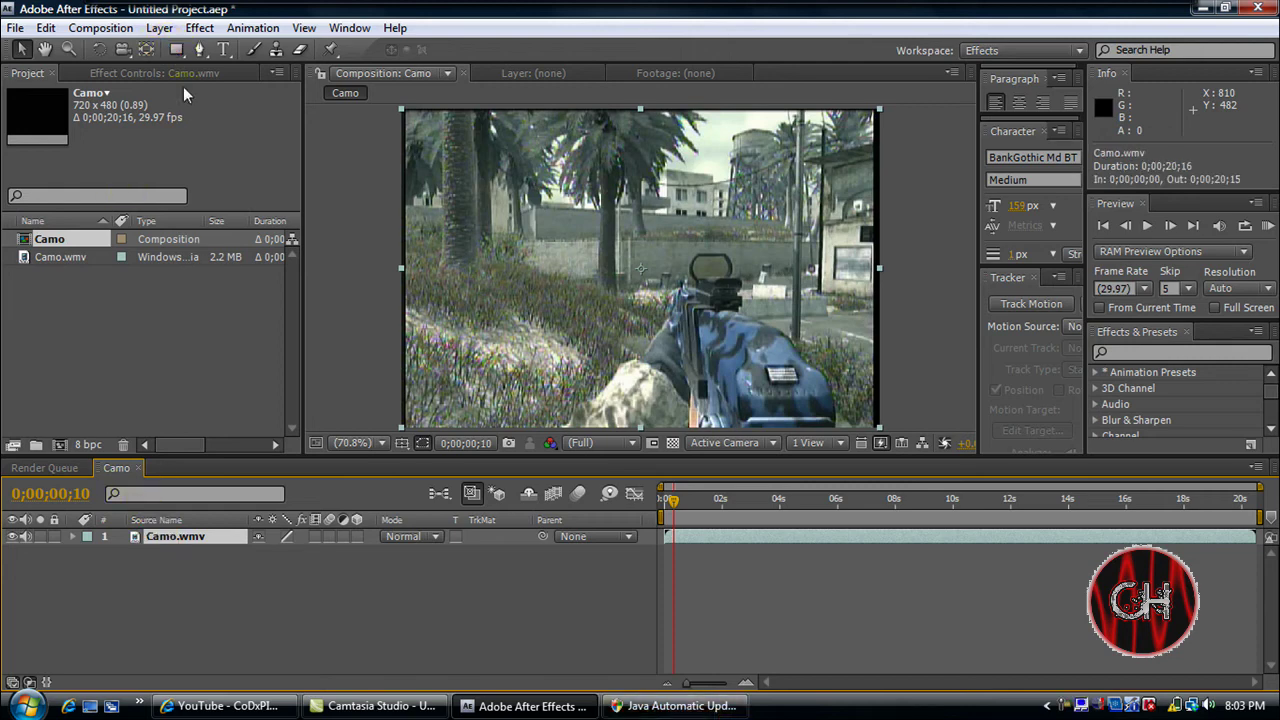
pyautogui.click(196, 28)
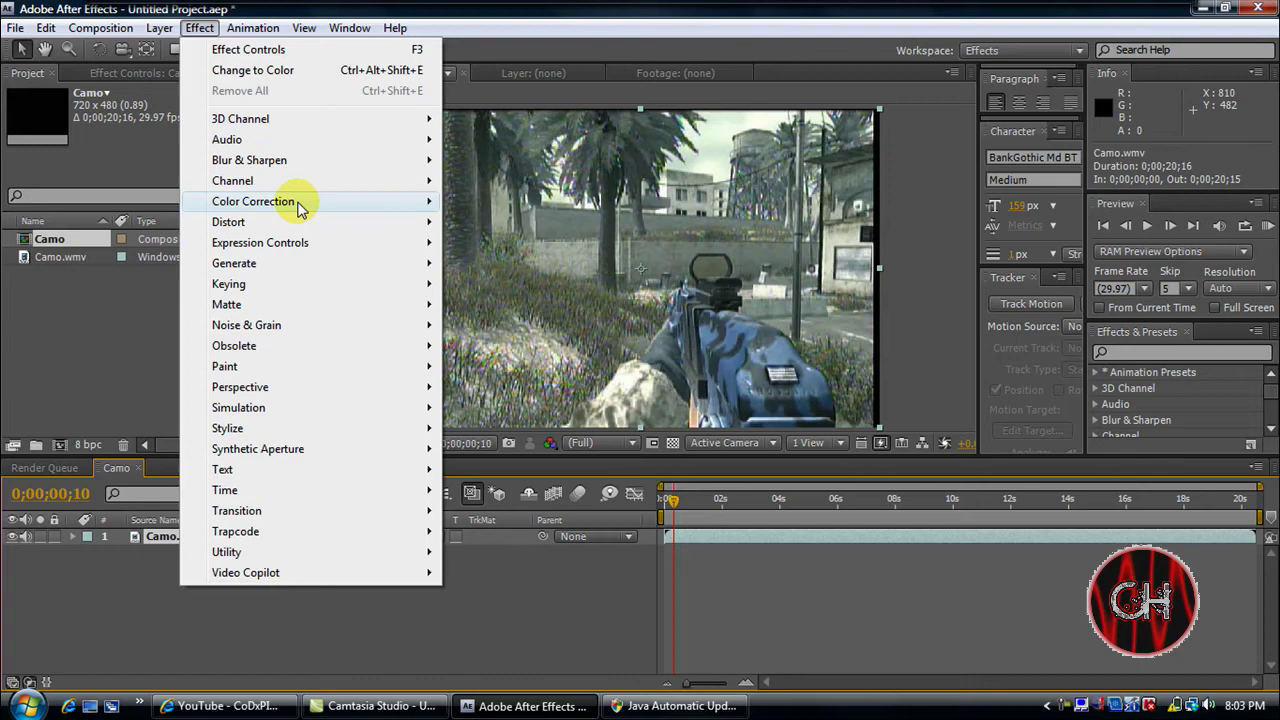
# - Apply Change Color and set Color To Change to the gun's sampled blue camo
pyautogui.moveTo(409, 203)
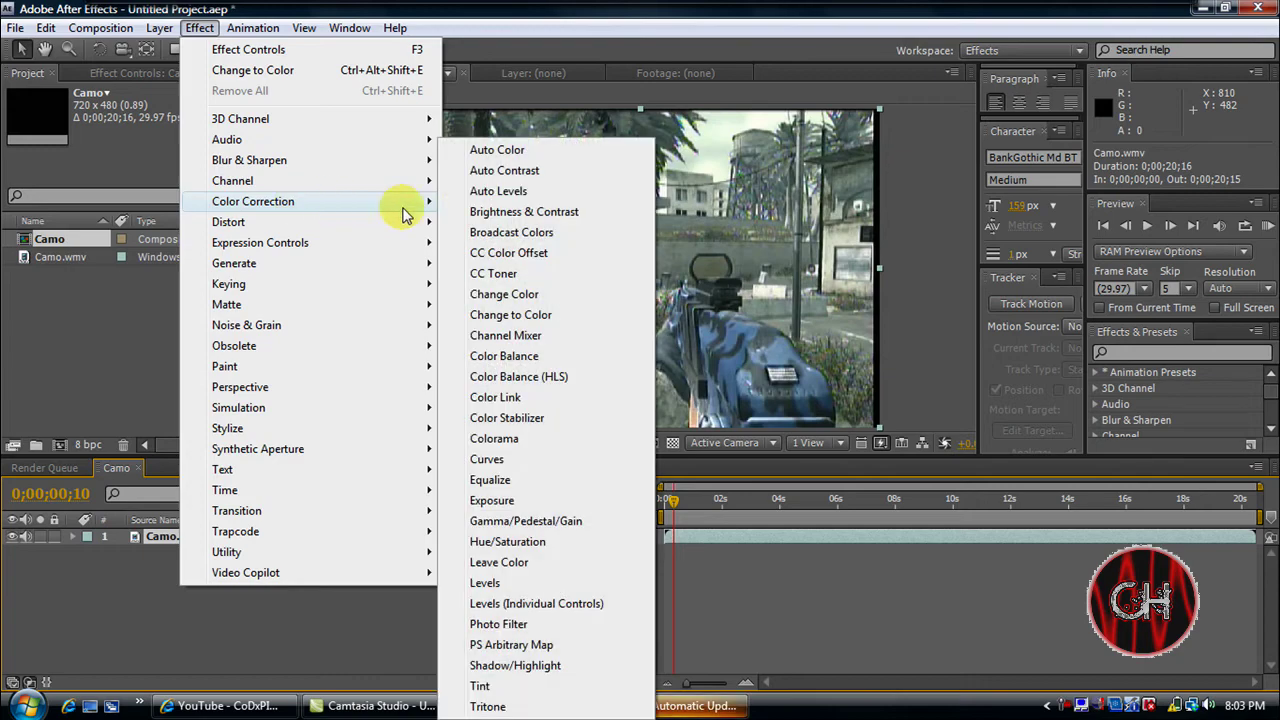
pyautogui.click(498, 296)
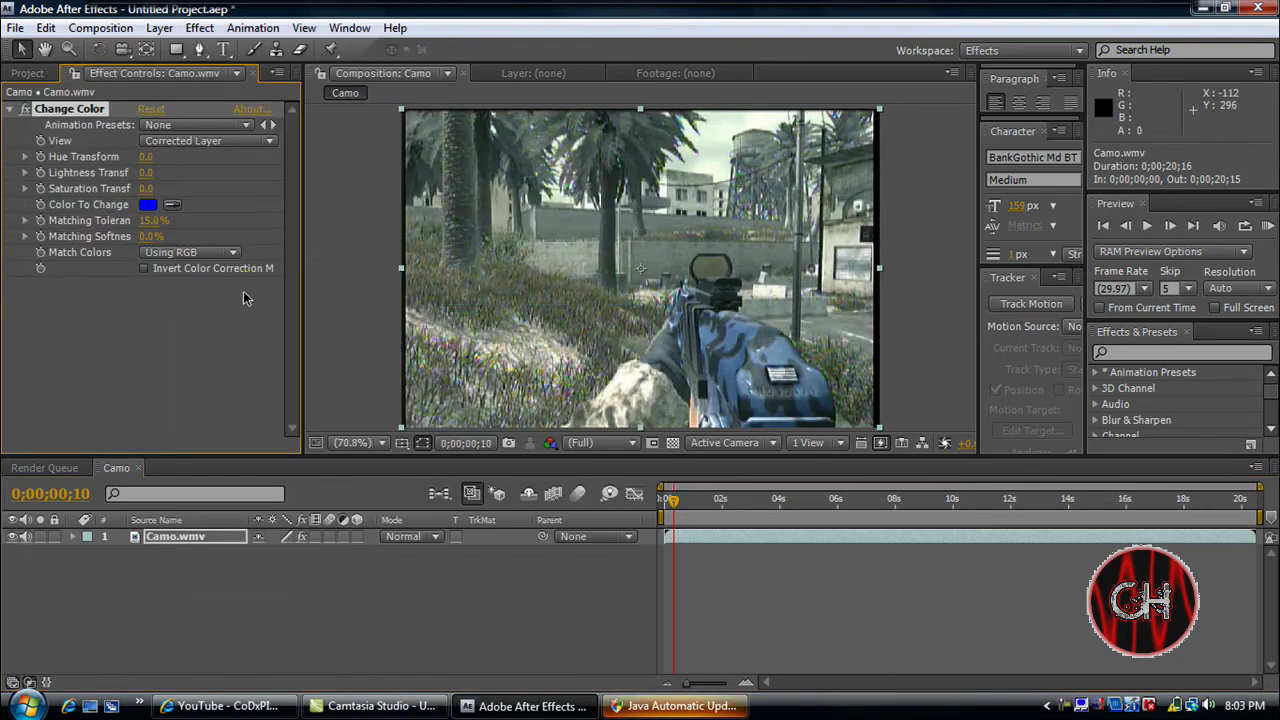
pyautogui.click(172, 204)
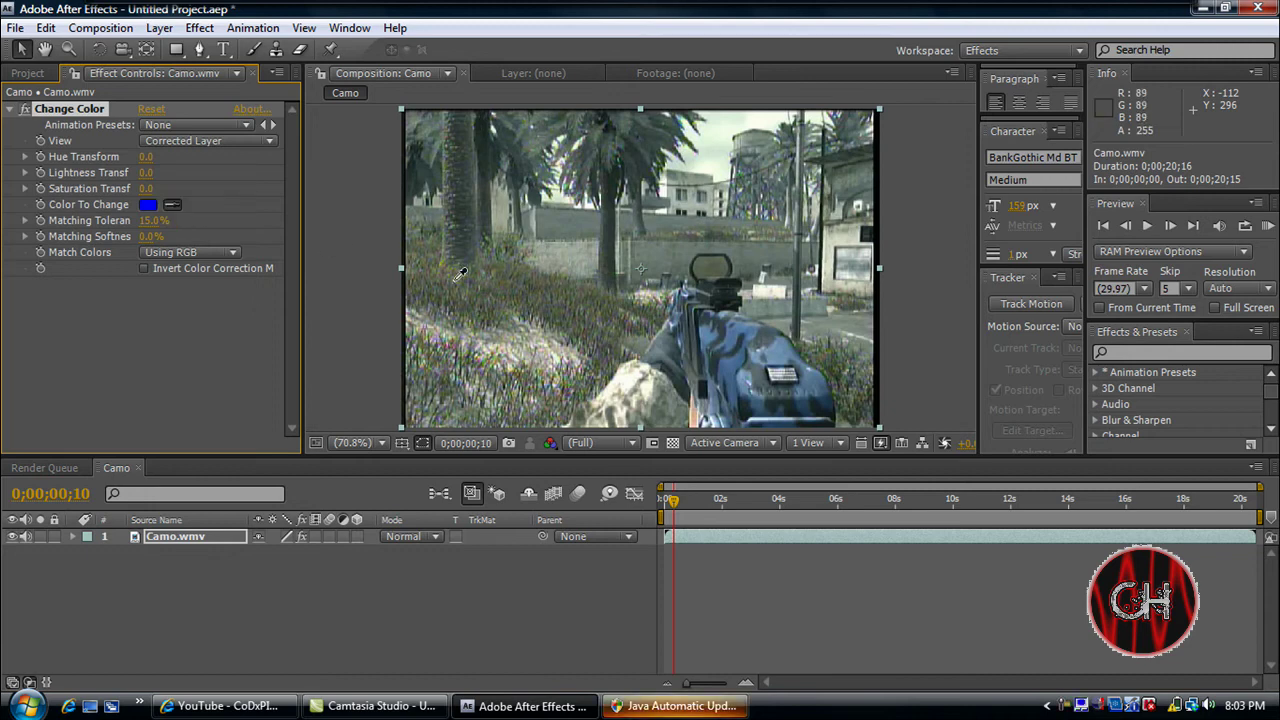
pyautogui.click(763, 338)
pyautogui.click(758, 348)
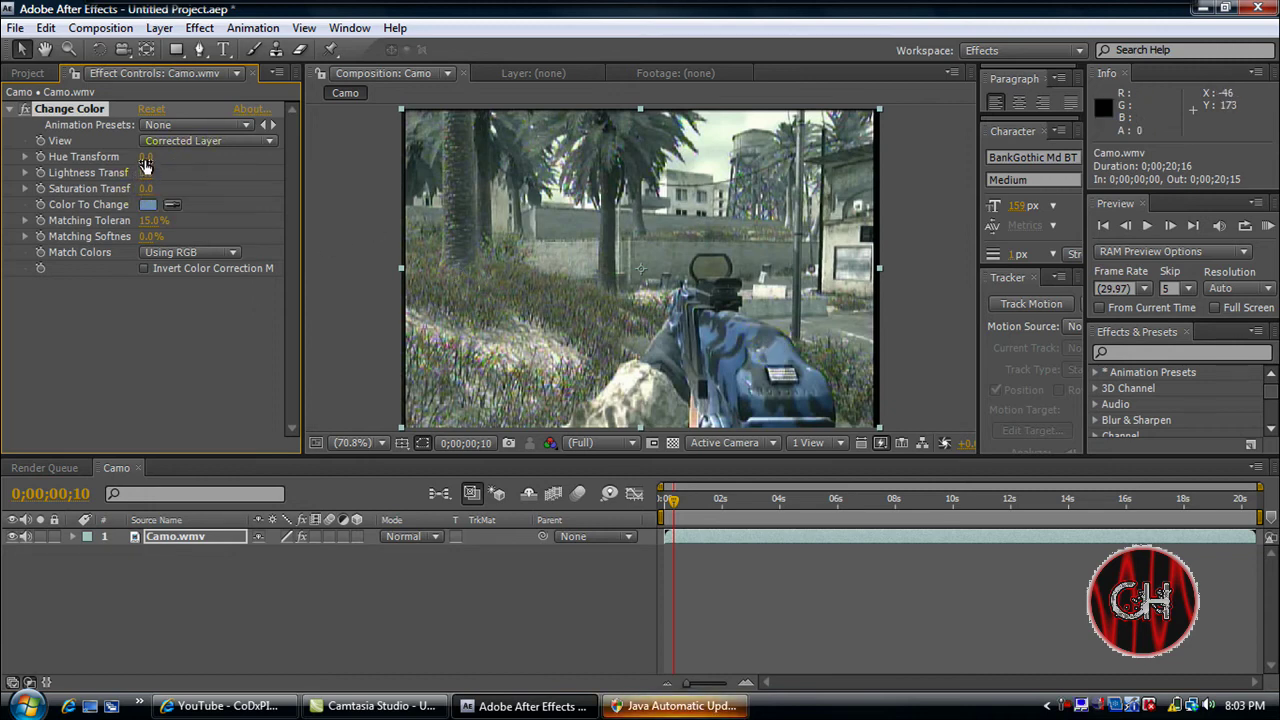
# - Scrub Hue Transform to shift the gun's camo from blue toward pink
pyautogui.moveTo(146, 157); pyautogui.dragTo(17, 164)
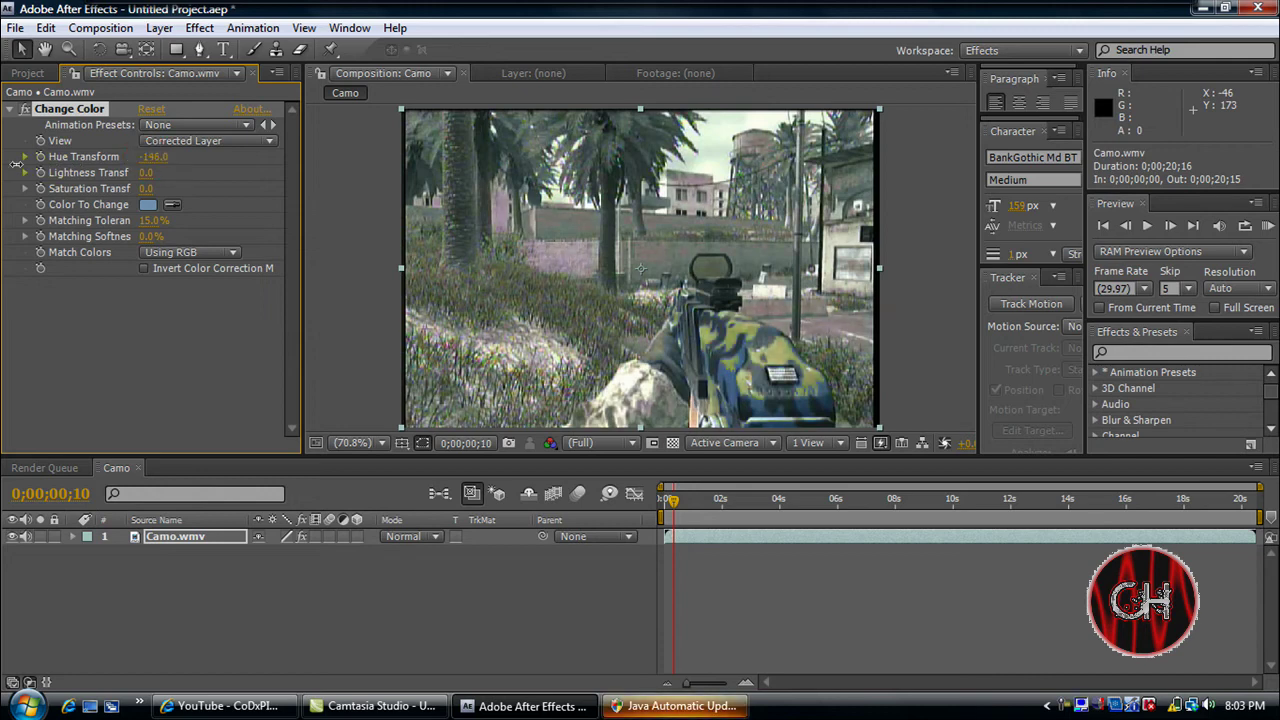
pyautogui.click(667, 390)
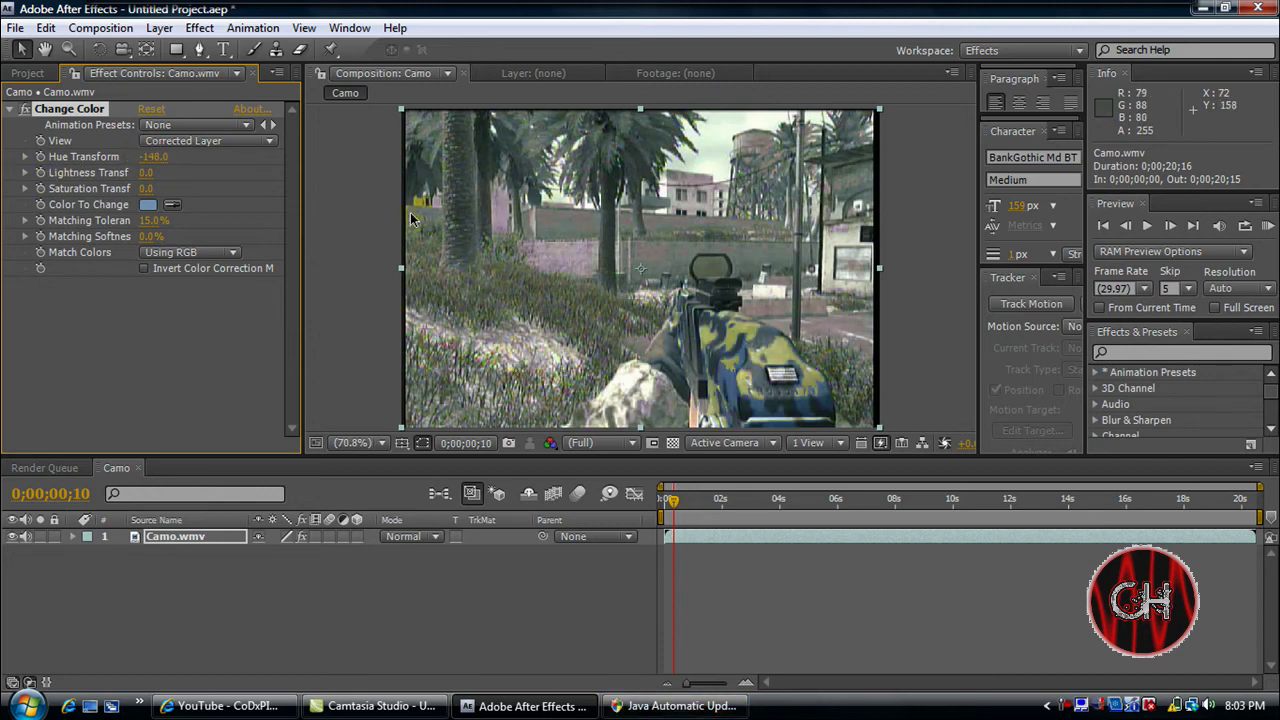
pyautogui.moveTo(152, 157); pyautogui.dragTo(392, 177)
# - Return Change Color's Hue Transform to 0.0, restoring the gun's original blue
pyautogui.click(543, 145)
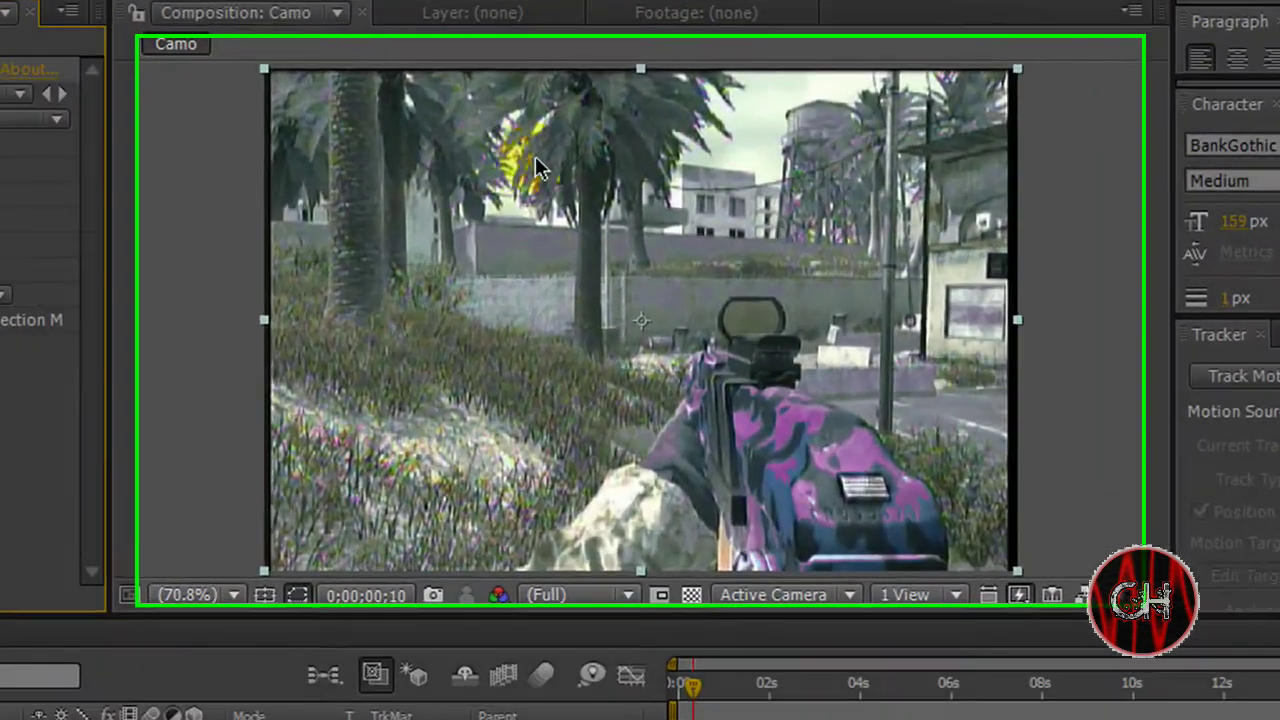